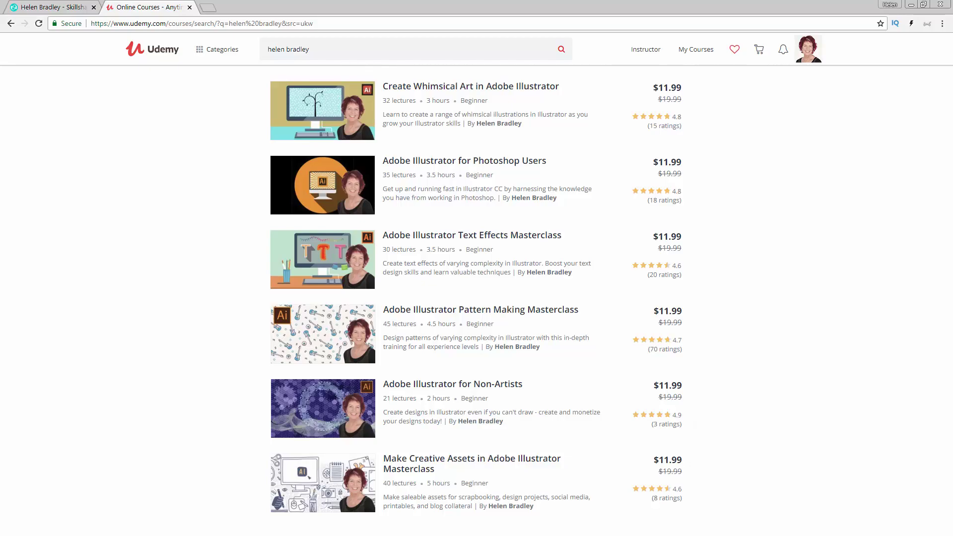
Close the Udemy course search results browser tab with Ctrl+W.
key("ctrl+w")
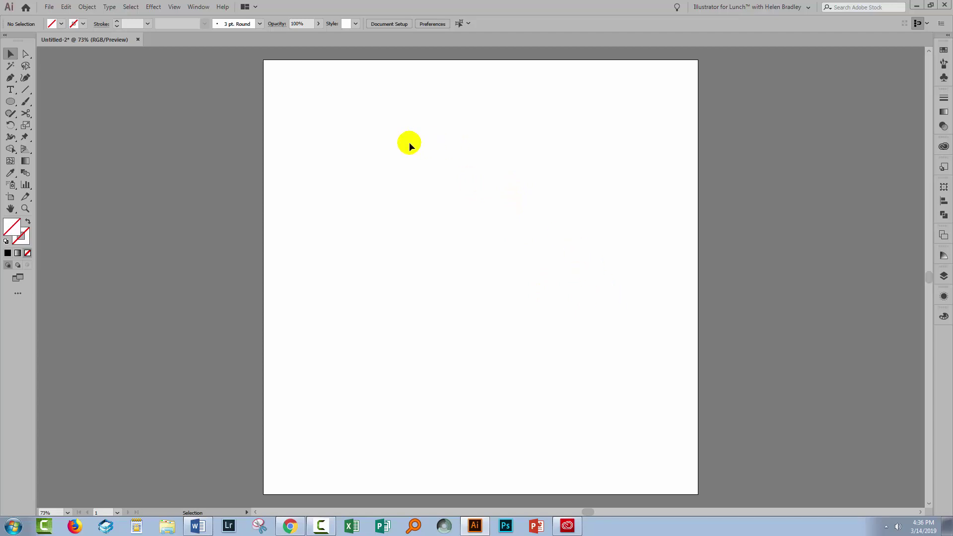
Draw a small circle at the artboard's top left and fill it green.
left_click(11, 101)
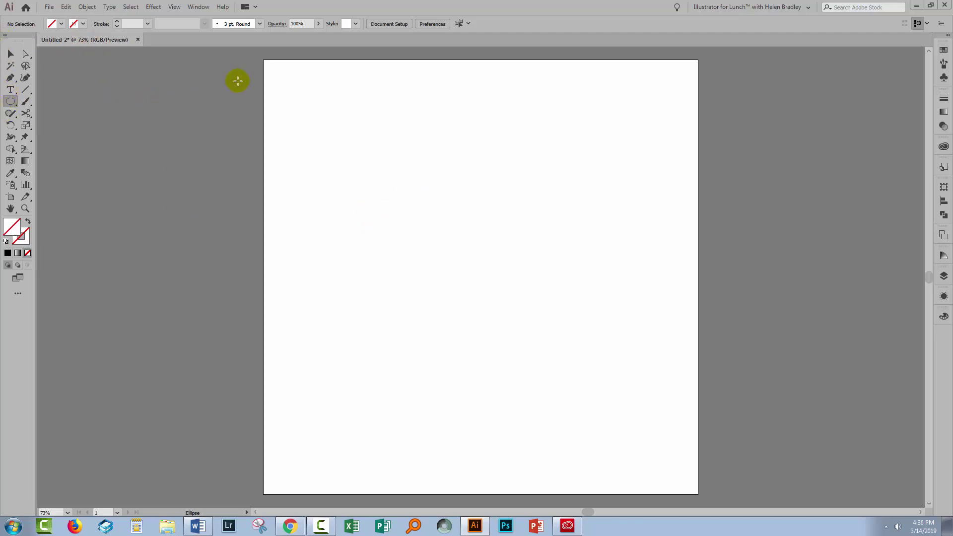
mouse_move(279, 81)
left_mouse_down()
mouse_move(315, 103)
mouse_move(310, 111)
mouse_move(310, 102)
left_mouse_up()
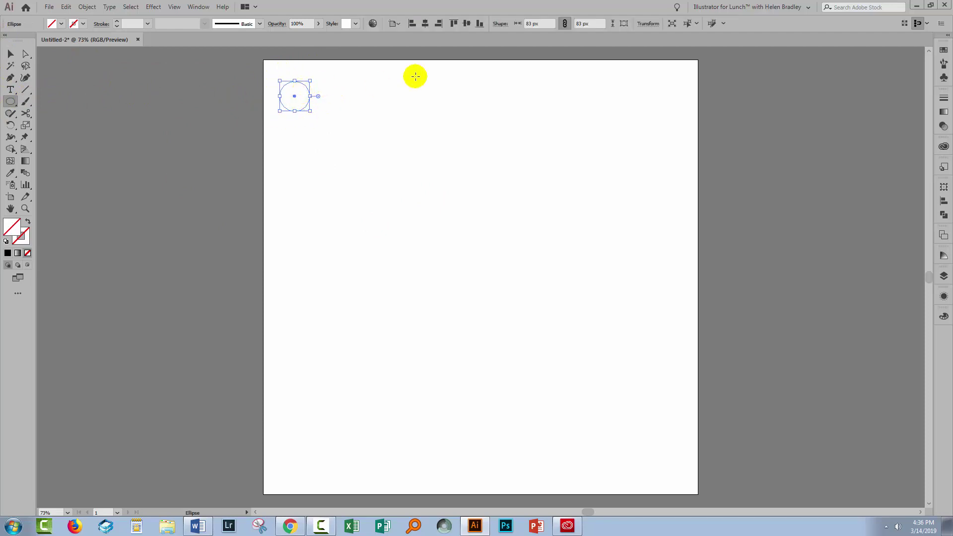
left_click(943, 50)
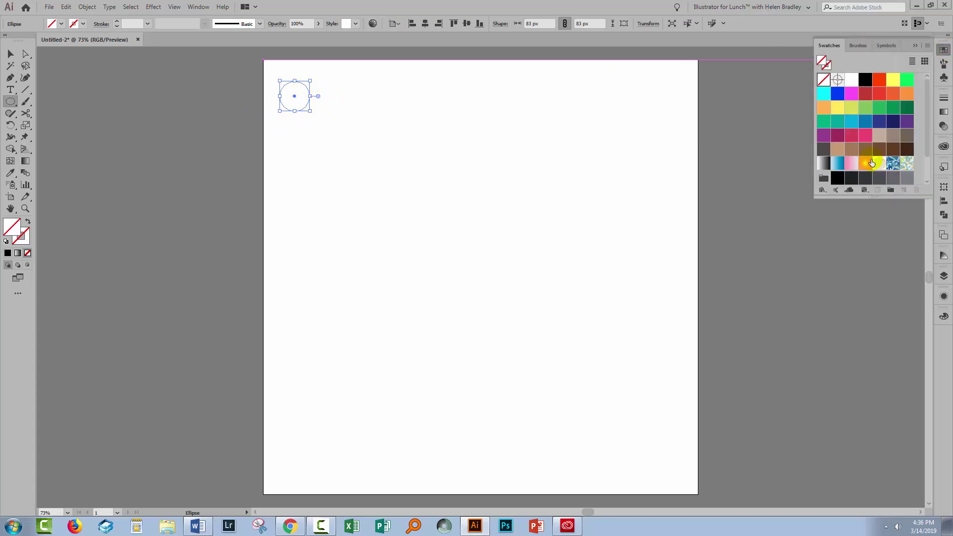
left_click_drag(882, 196, 868, 310)
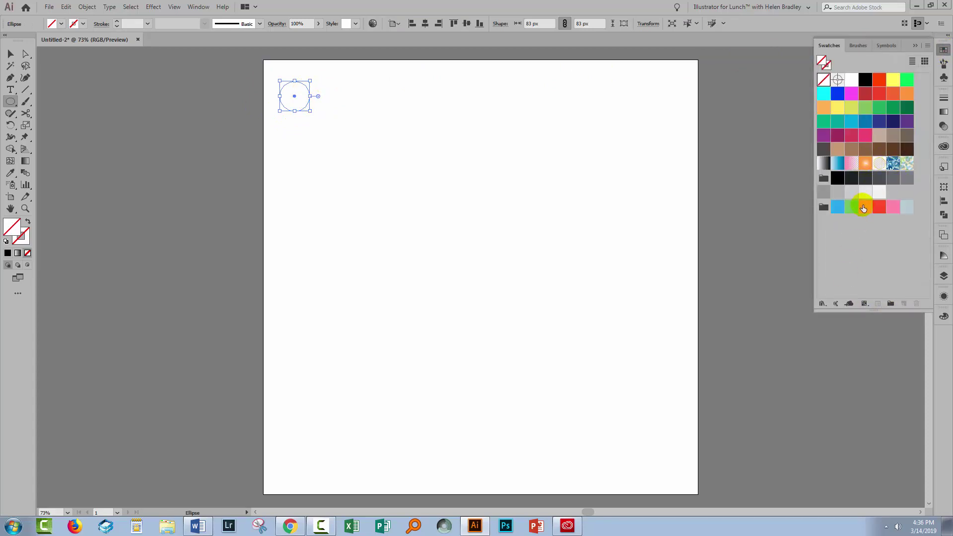
left_click(851, 207)
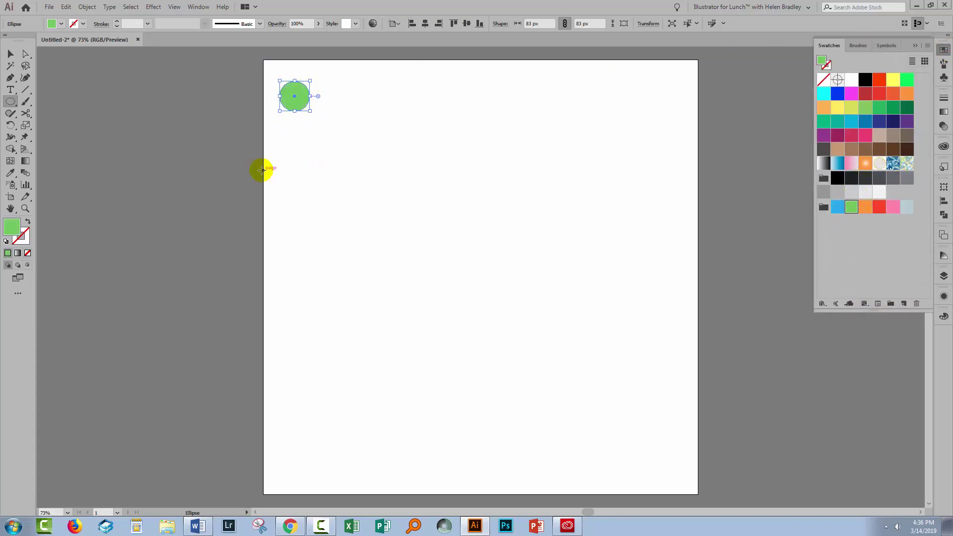
Alt-drag a copy to the top right, color it blue, and select both circles.
left_click(16, 58)
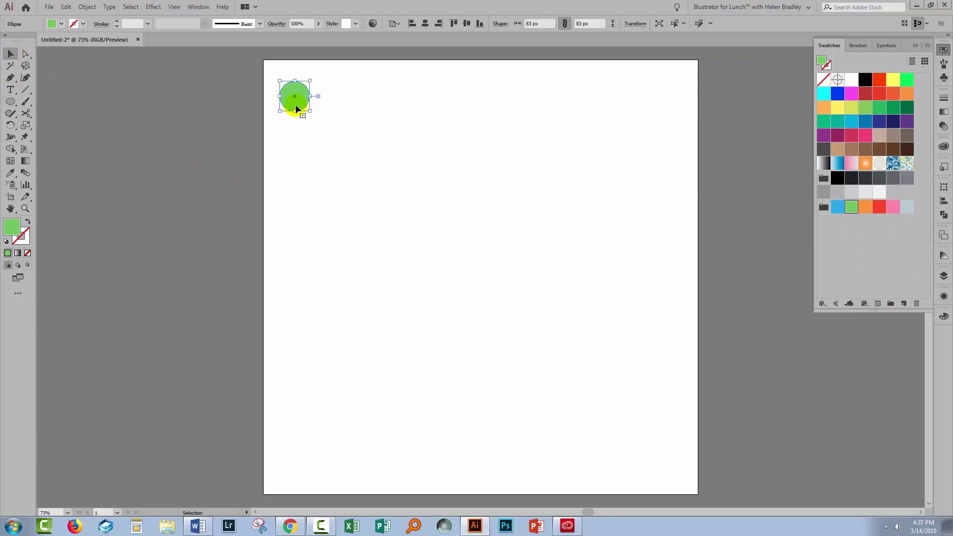
left_click_drag(296, 108, 669, 105)
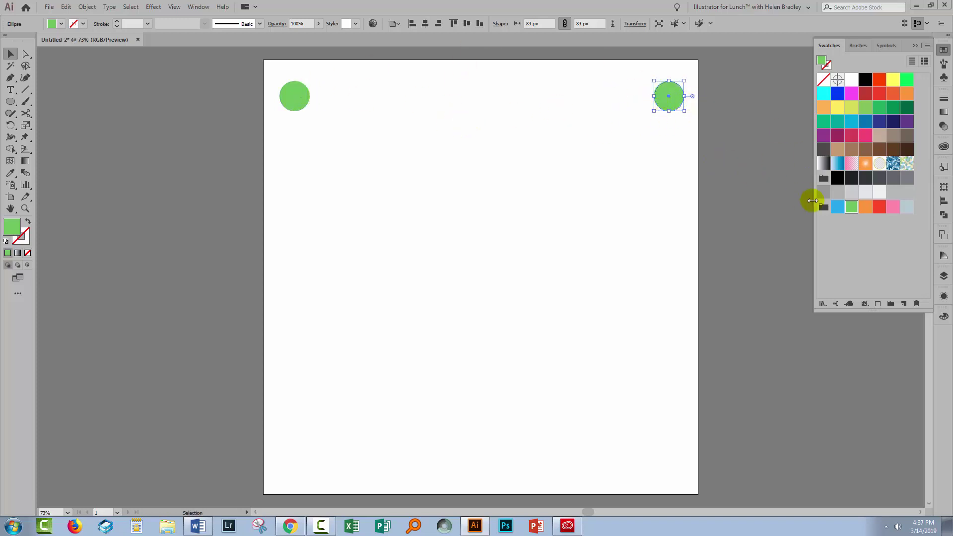
left_click(837, 207)
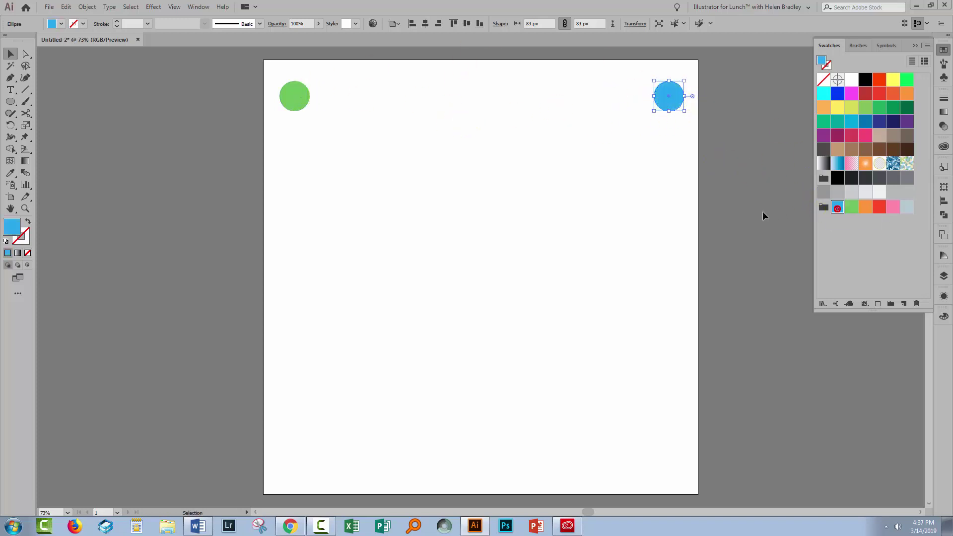
left_click(467, 142)
left_click_drag(271, 70, 725, 118)
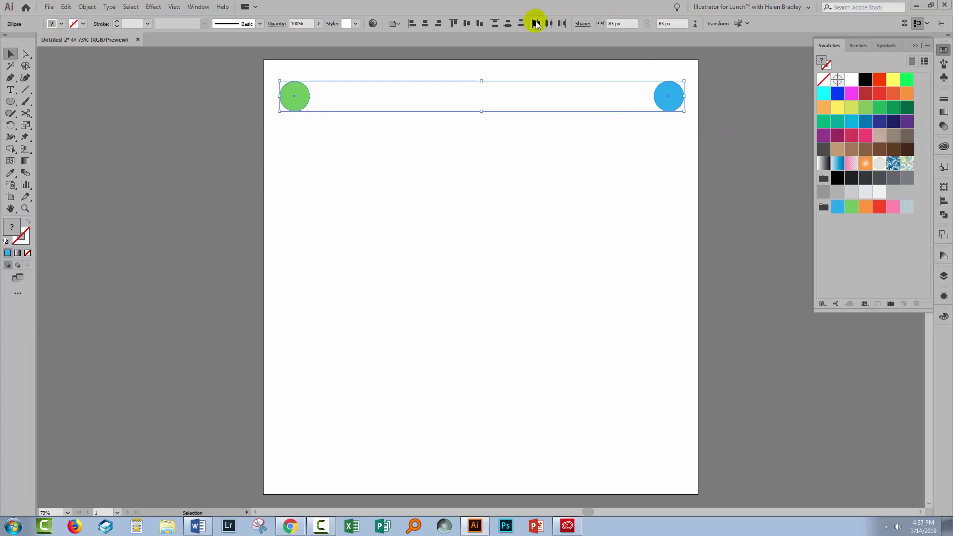
Blend the green and blue circles with Object > Blend > Make.
left_click(88, 8)
mouse_move(179, 268)
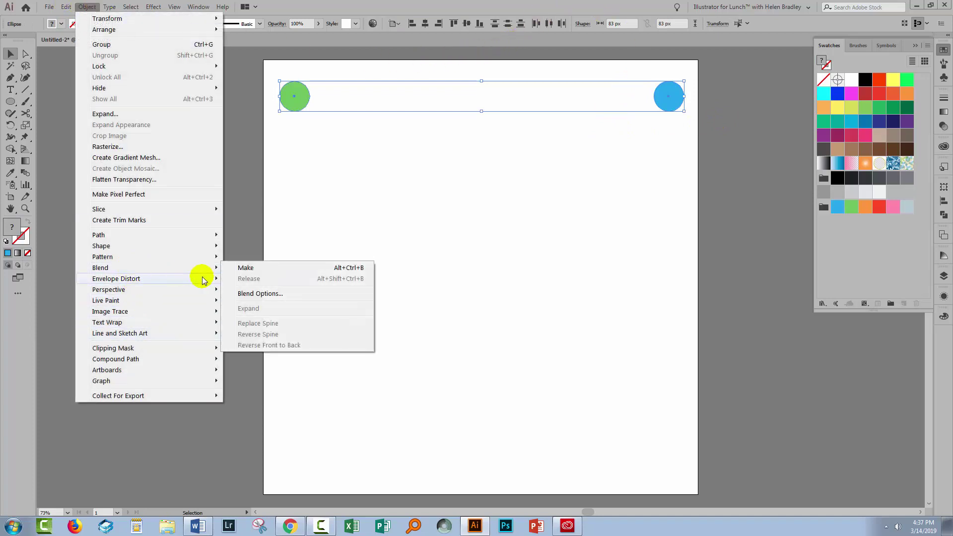
left_click(238, 268)
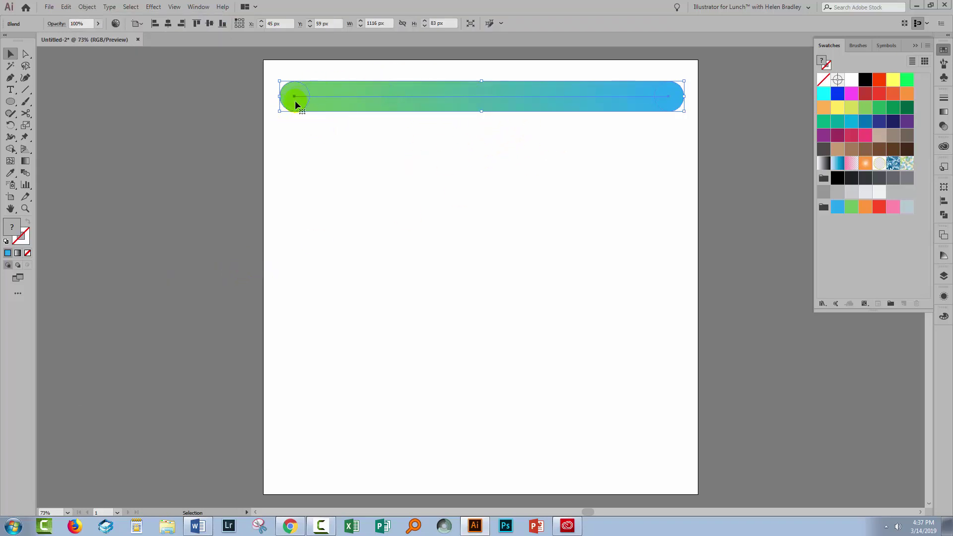
Set the blend spacing to Specified Steps with 10 steps, then deselect the row.
double_click(26, 174)
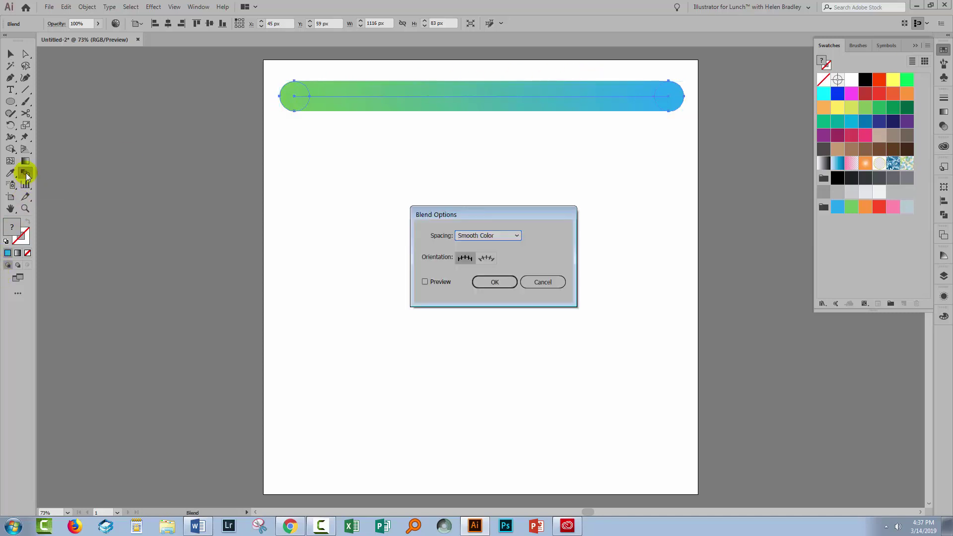
left_click(424, 281)
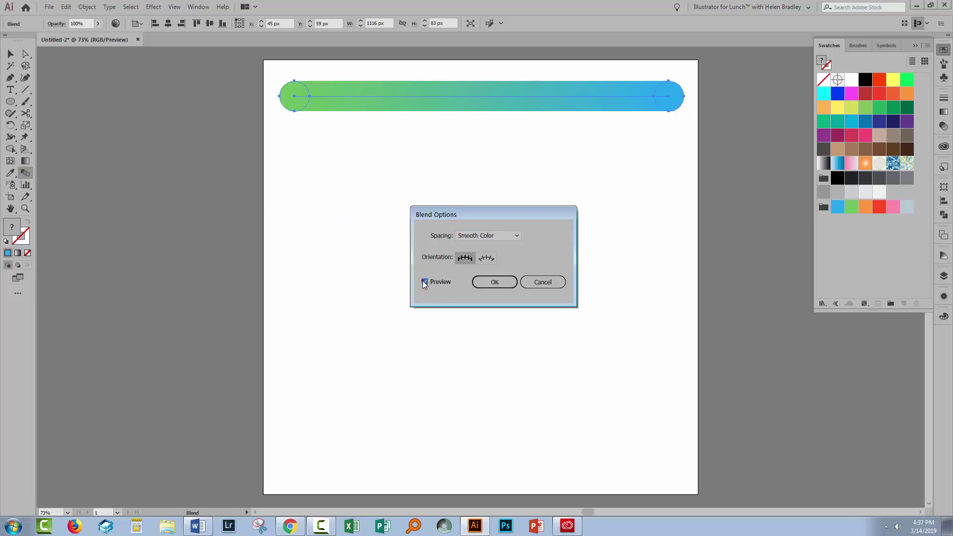
left_click(483, 235)
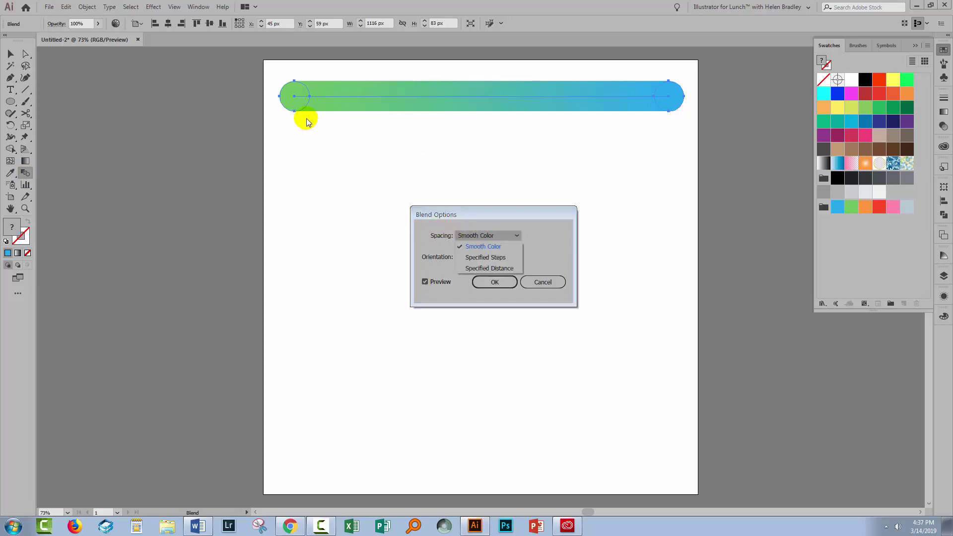
left_click(485, 257)
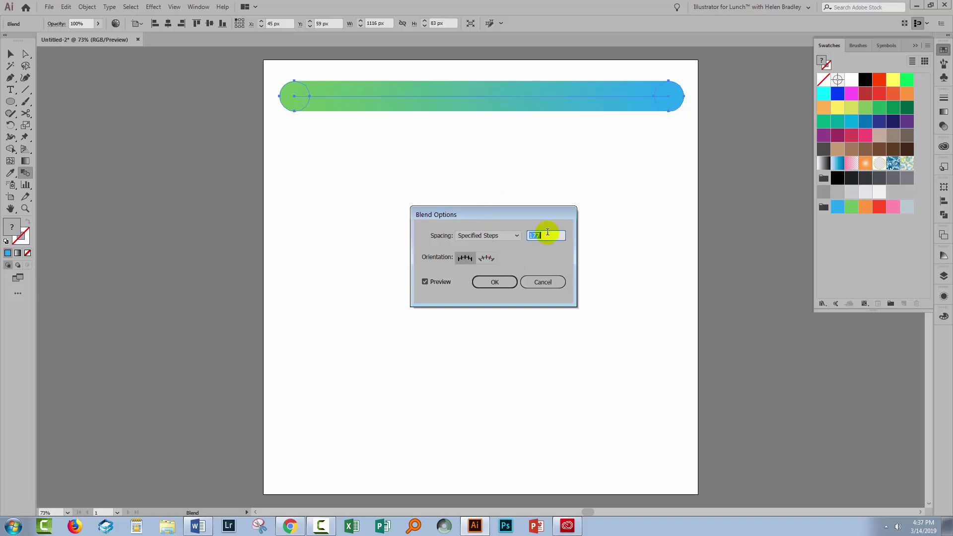
type("160")
type("10")
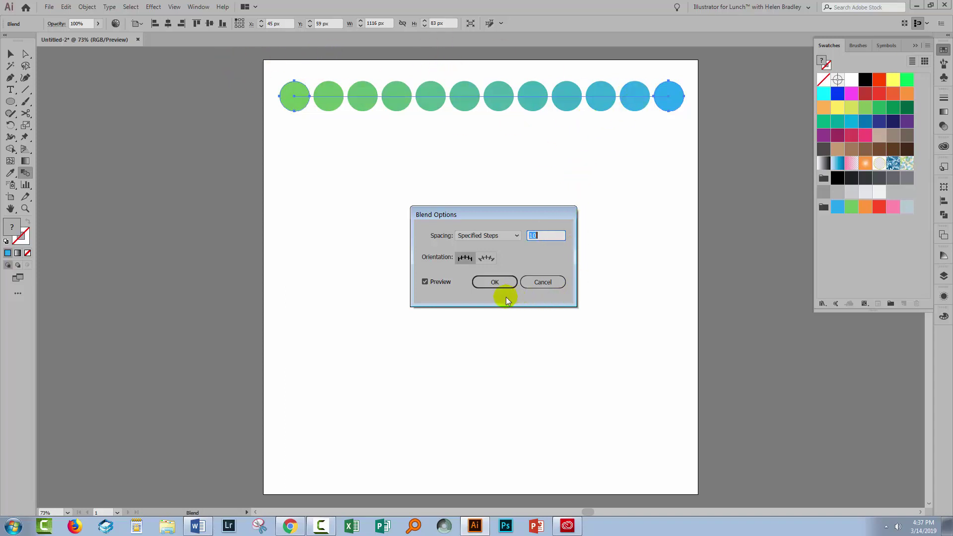
left_click(496, 281)
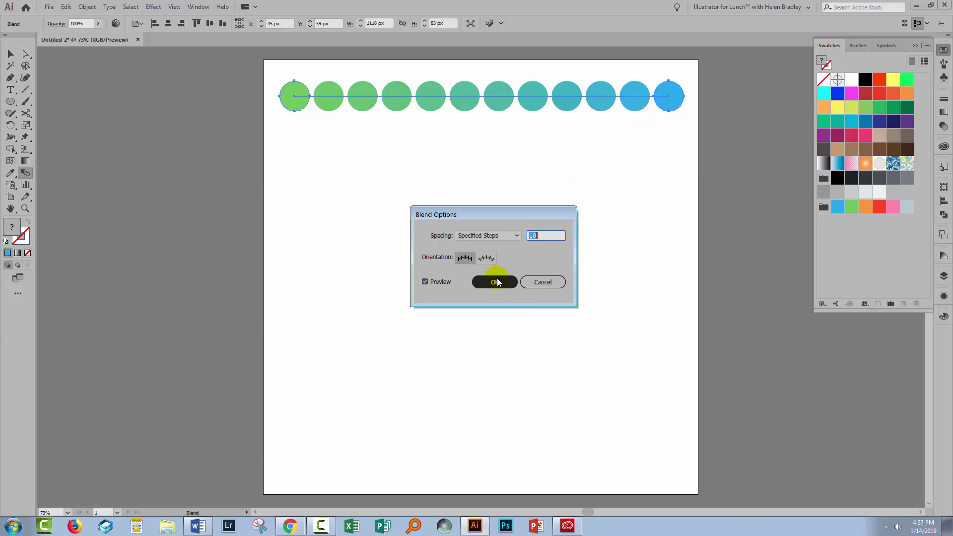
left_click(493, 282)
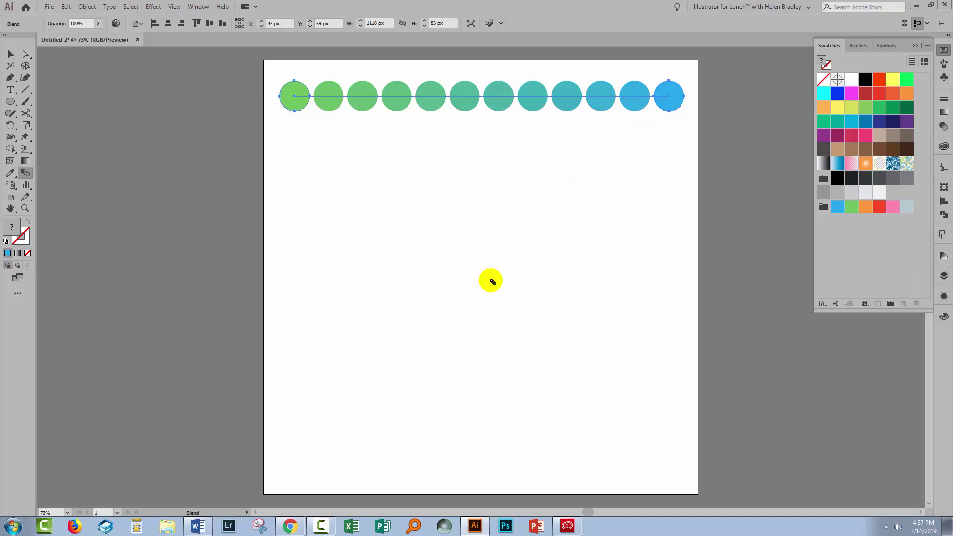
left_click(10, 53)
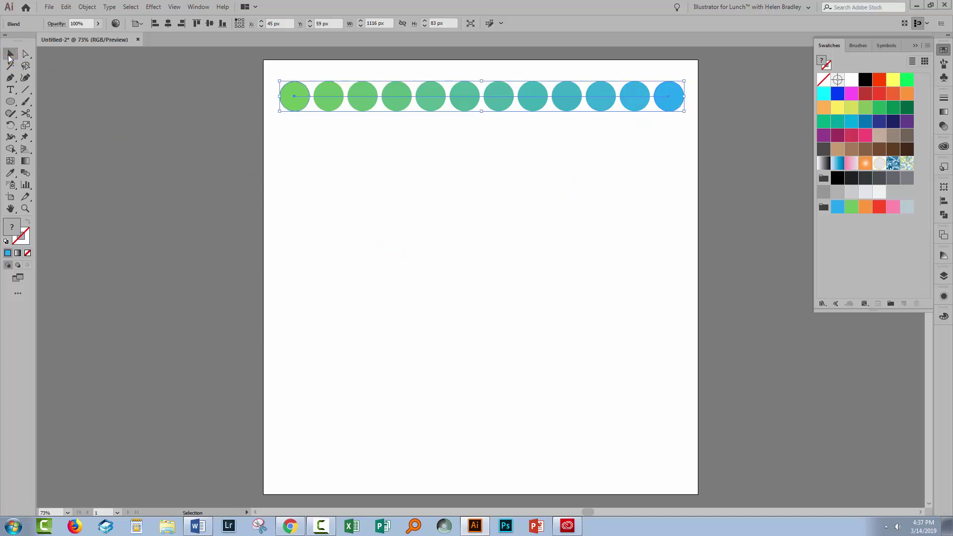
left_click(380, 243)
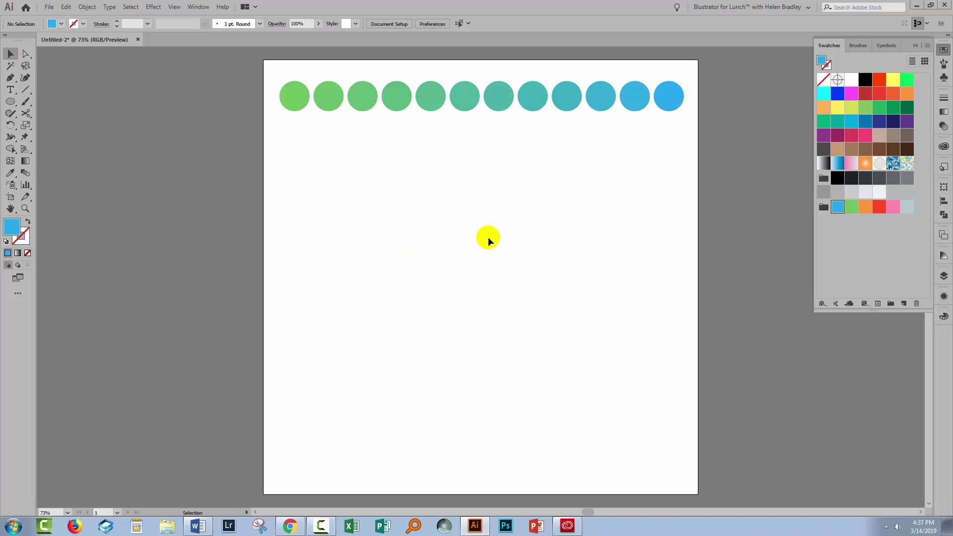
Draw a large outline-only circle mid-artboard and select it together with the blend row.
left_click(10, 101)
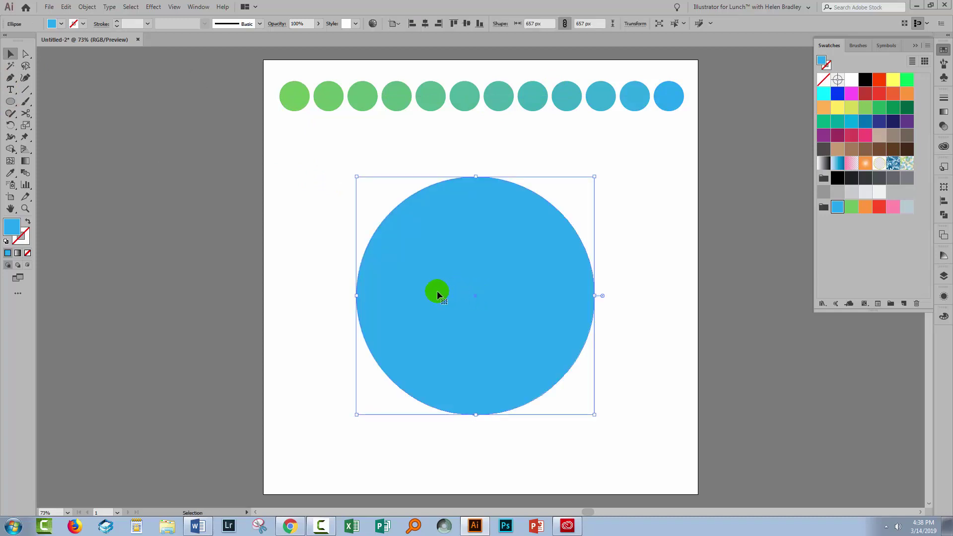
left_click(27, 222)
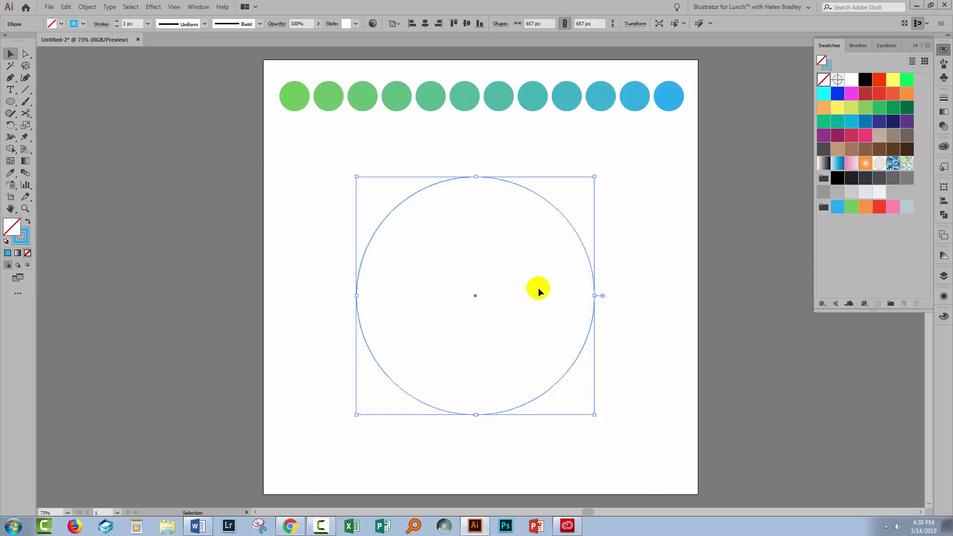
left_click(316, 278)
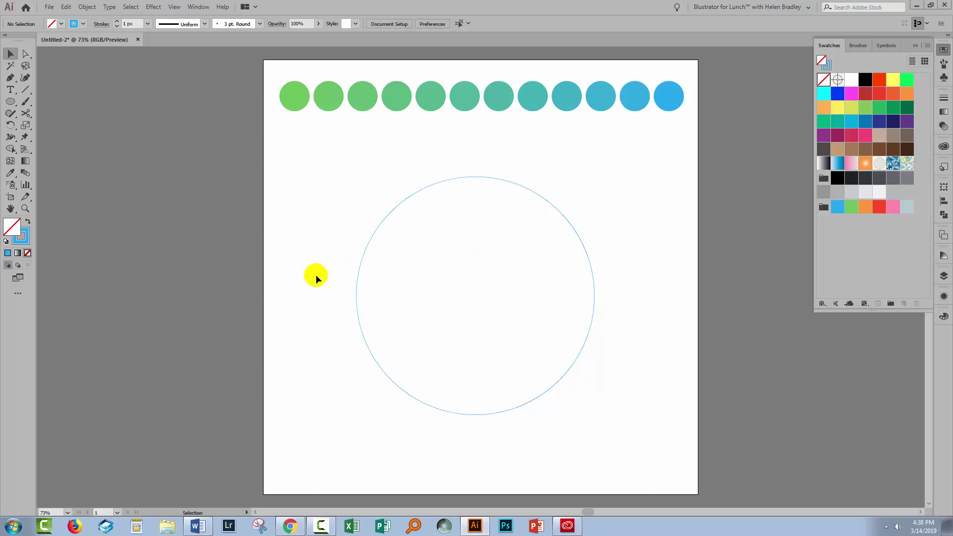
left_click_drag(315, 212, 399, 276)
left_click_drag(349, 89, 422, 260)
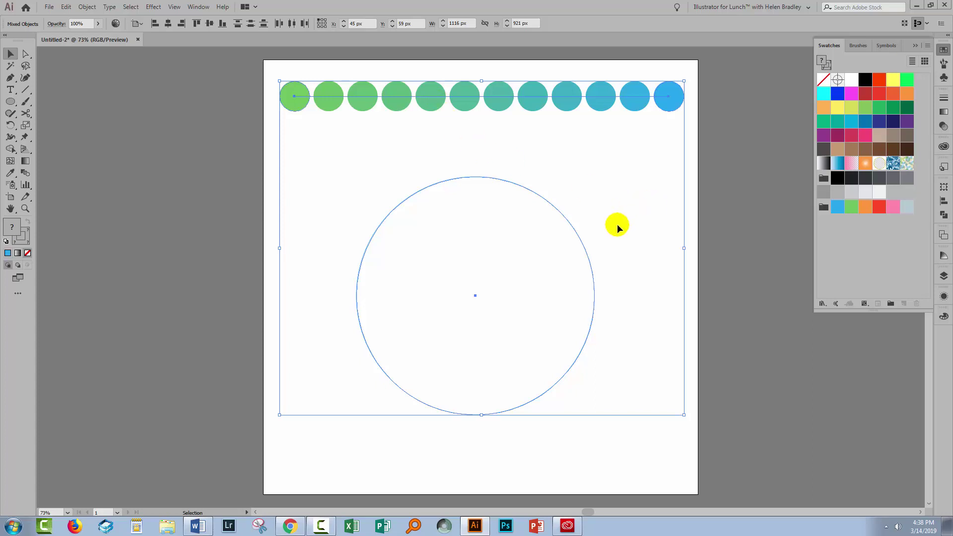
Replace the blend's spine with the large circle so the circles follow its path.
left_click(87, 7)
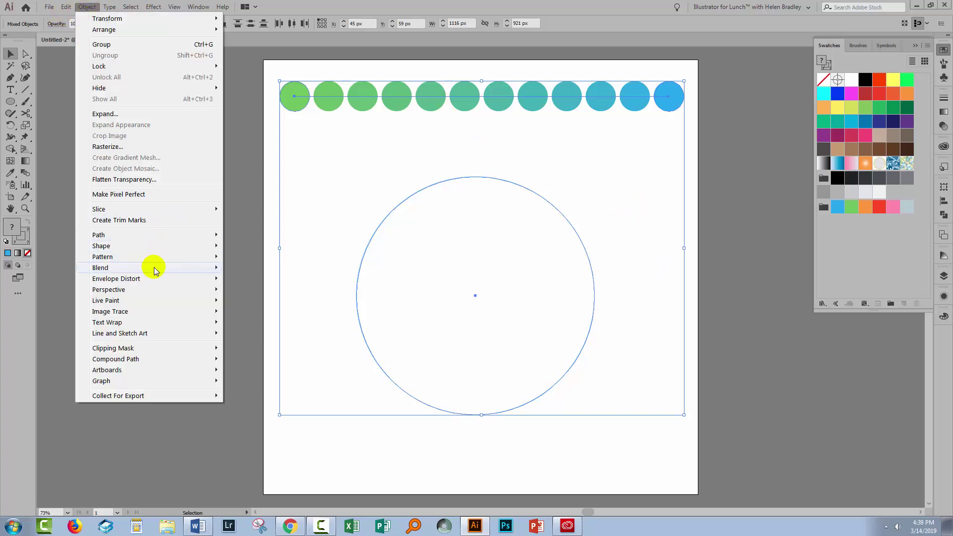
mouse_move(153, 268)
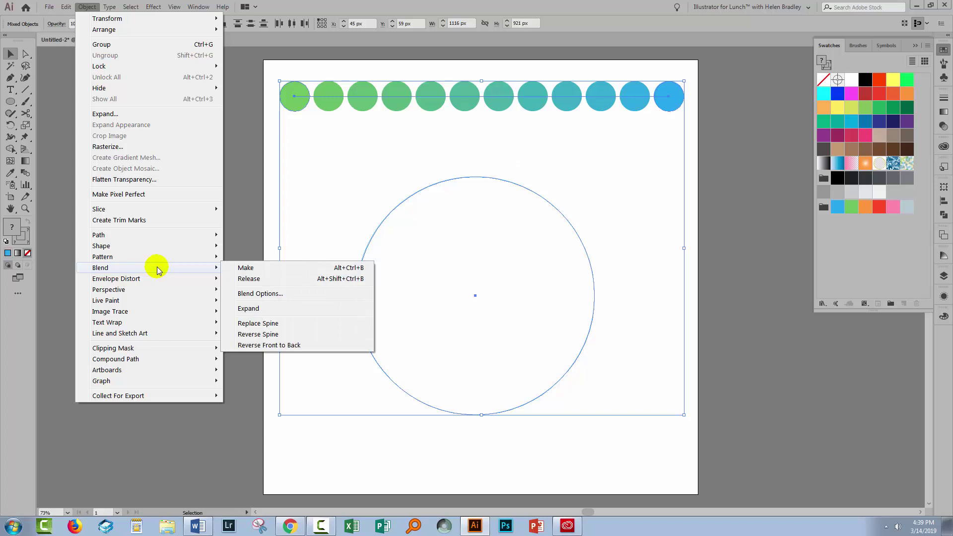
left_click(272, 324)
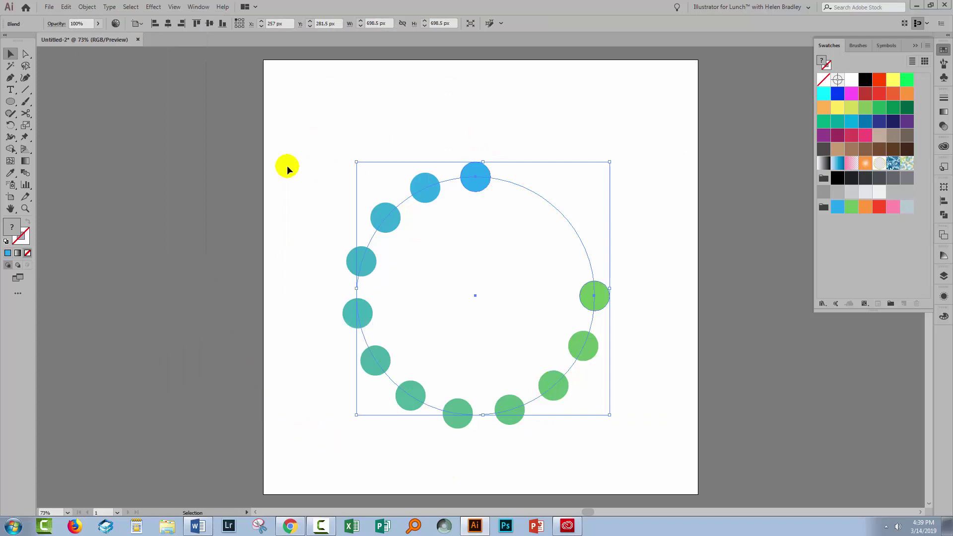
left_click(629, 359)
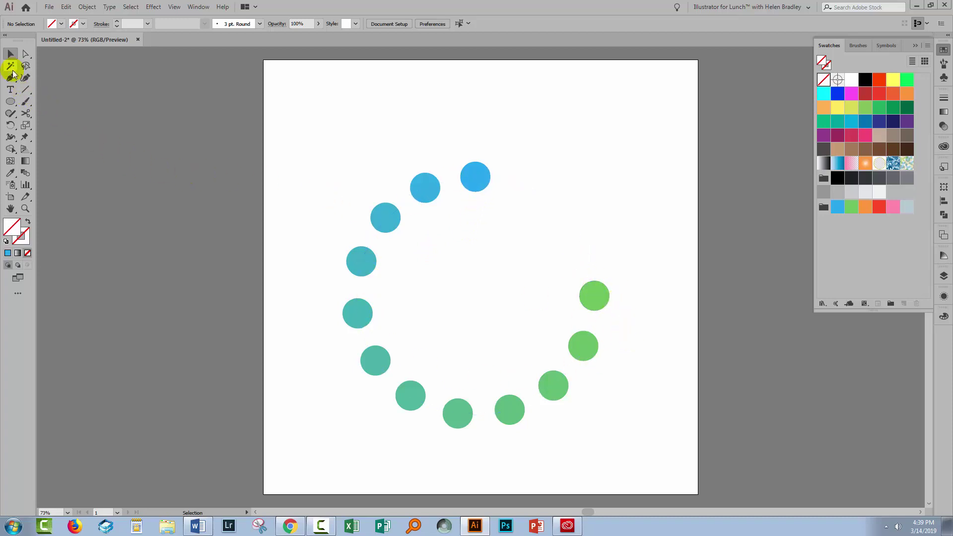
left_click_drag(276, 128, 600, 411)
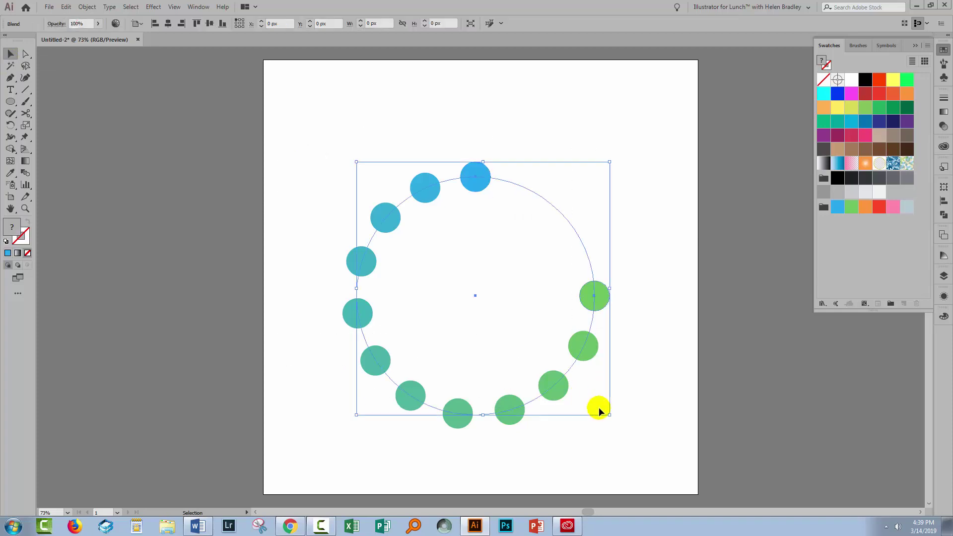
Cut the circle spine at its top anchor with Direct Selection, then undo the cut.
left_click(25, 53)
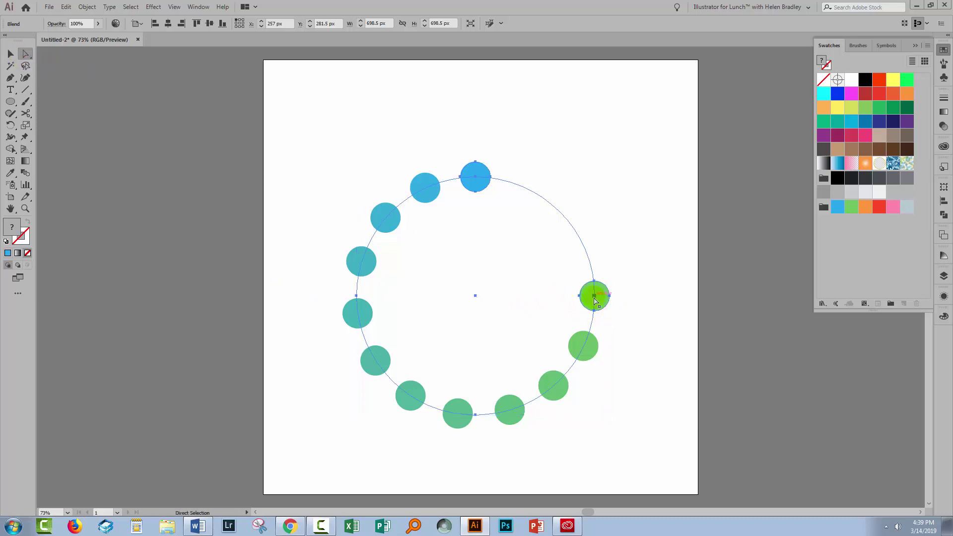
left_click(476, 179)
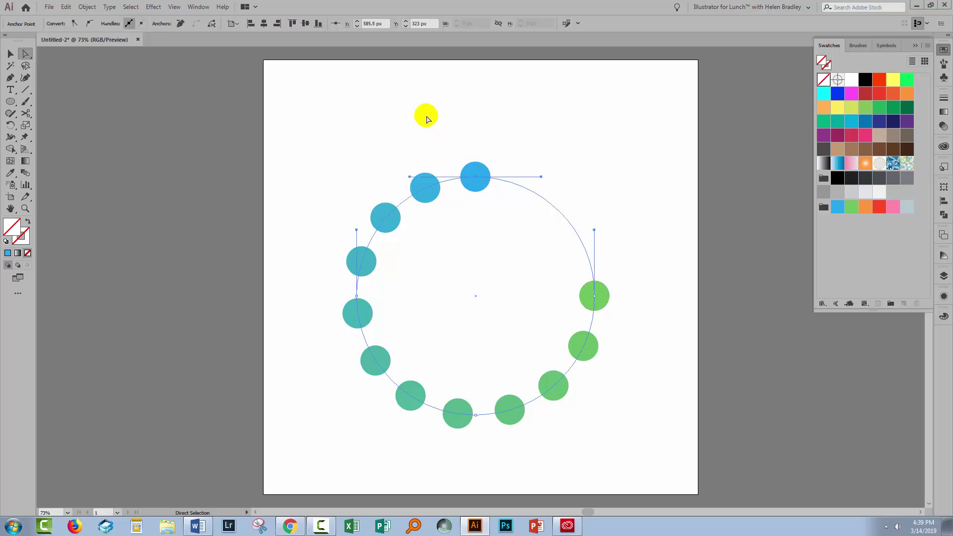
left_click(212, 23)
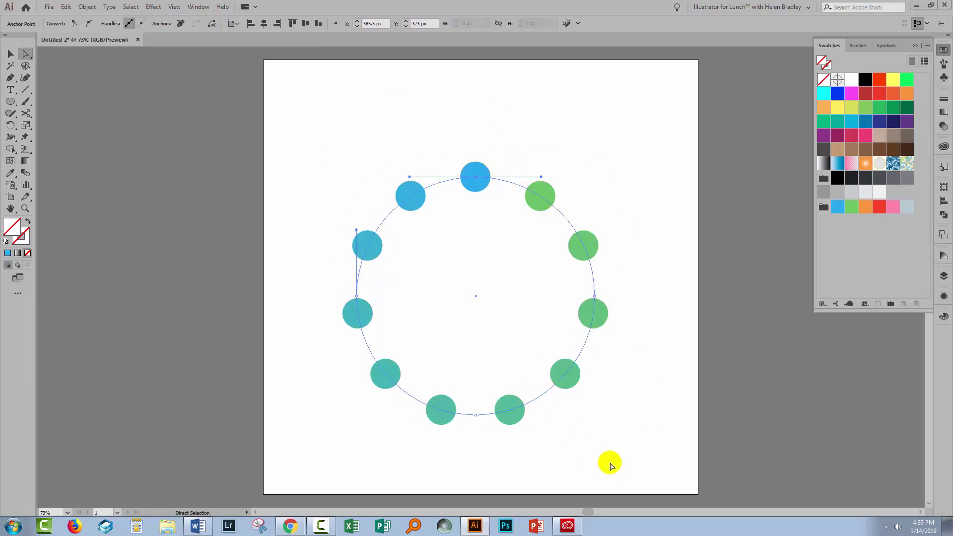
key("ctrl")
key("ctrl+z")
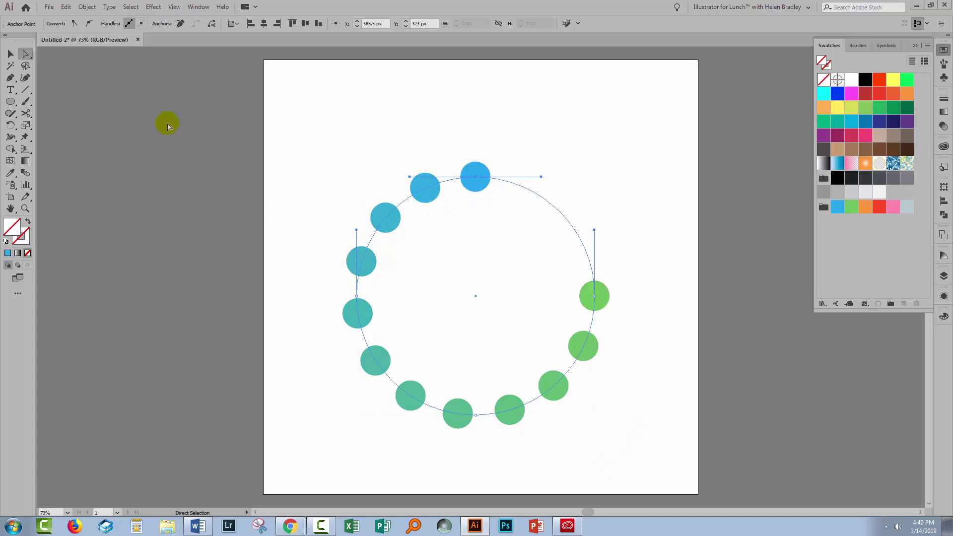
Cut the circle spine at its right-hand anchor with the Scissors tool.
left_click(25, 112)
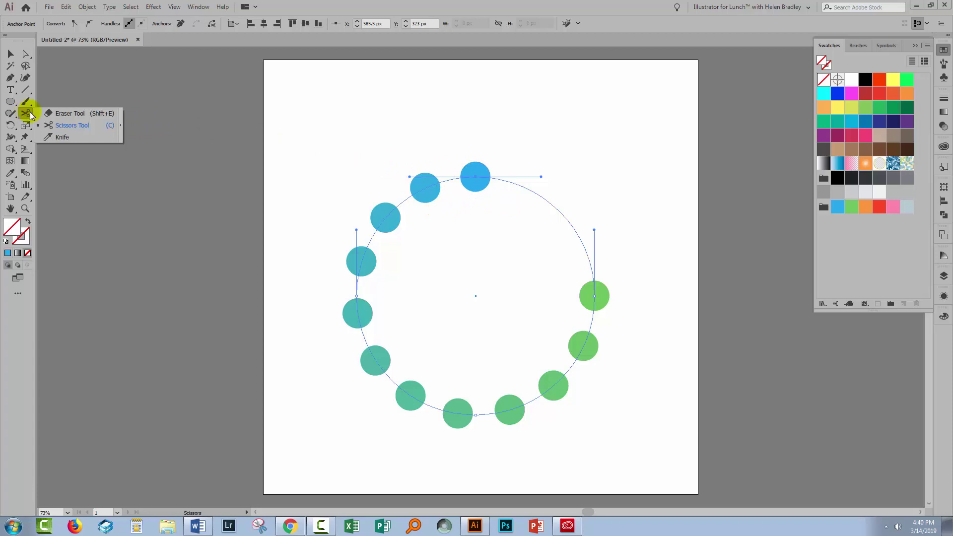
left_click(60, 127)
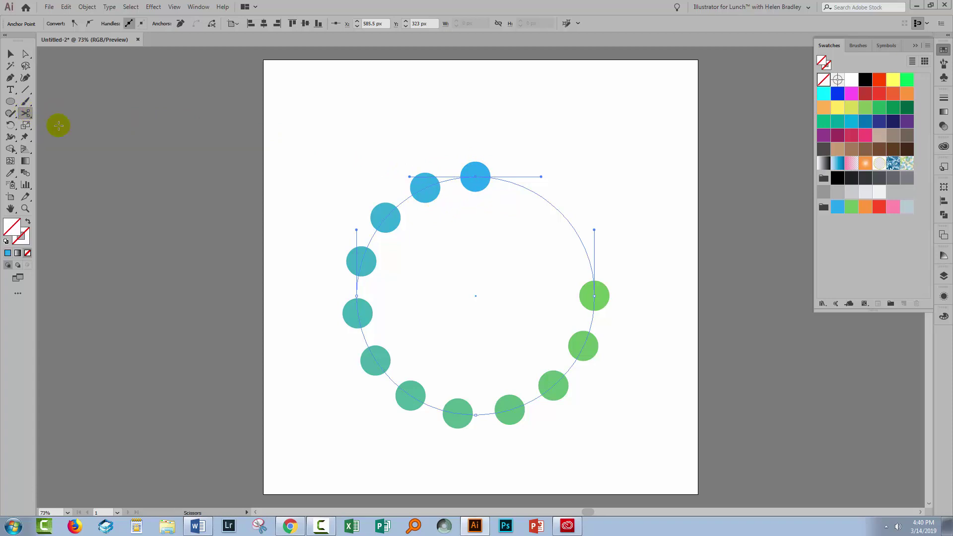
left_click(594, 296)
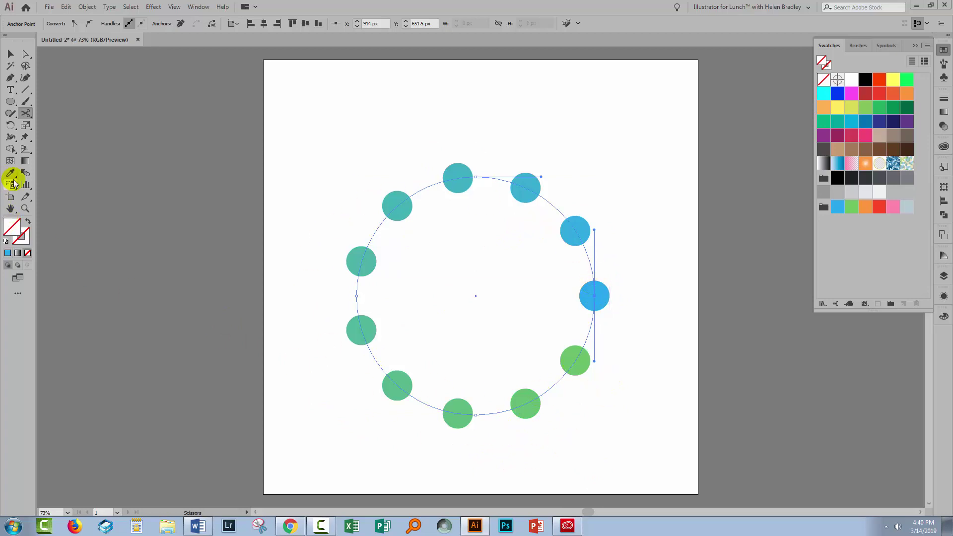
Raise the ring blend's Specified Steps to 16 with Preview on.
left_click(10, 54)
left_click(362, 184)
left_click(397, 209)
left_click(29, 174)
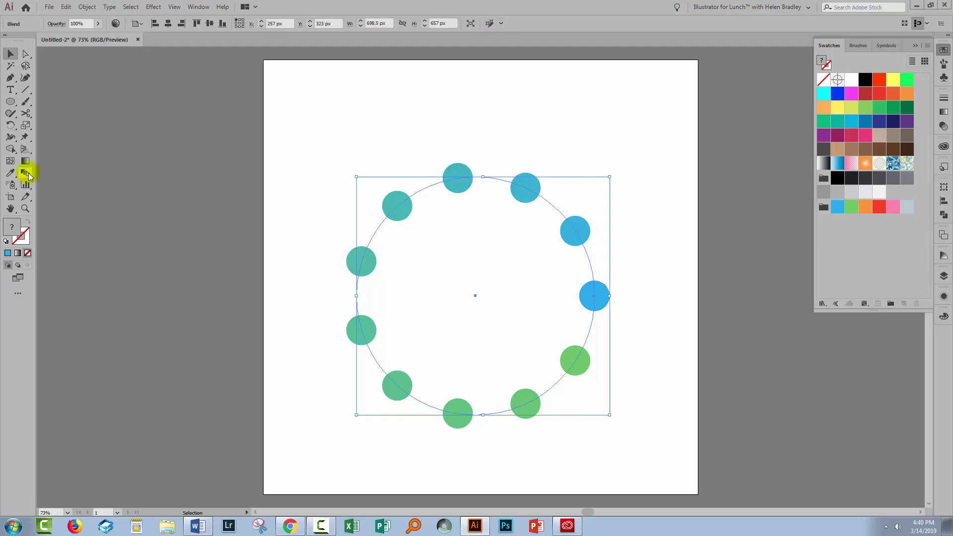
double_click(24, 172)
left_click_drag(472, 213, 177, 284)
left_click(126, 351)
left_click(227, 306)
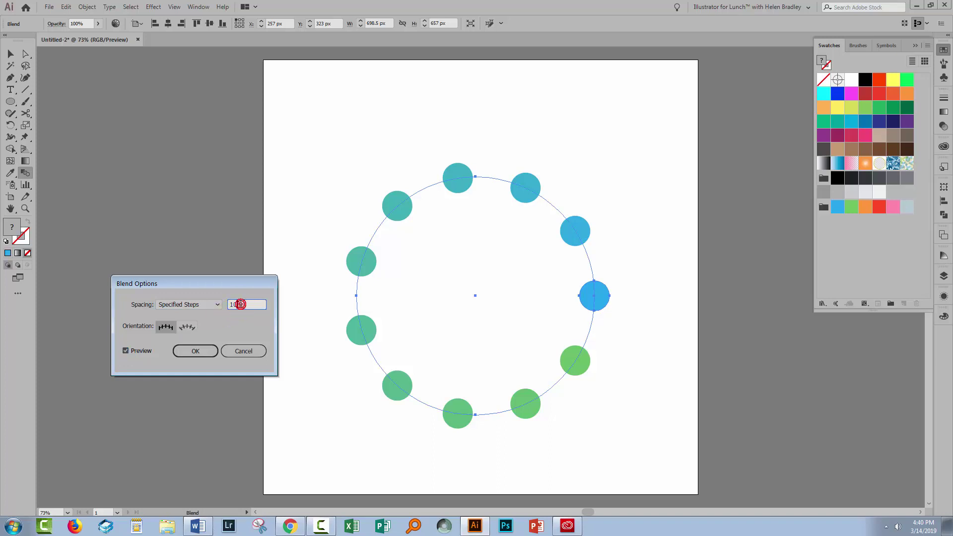
key("Up")
key("Up")
key("Up")
key("Up")
key("Up")
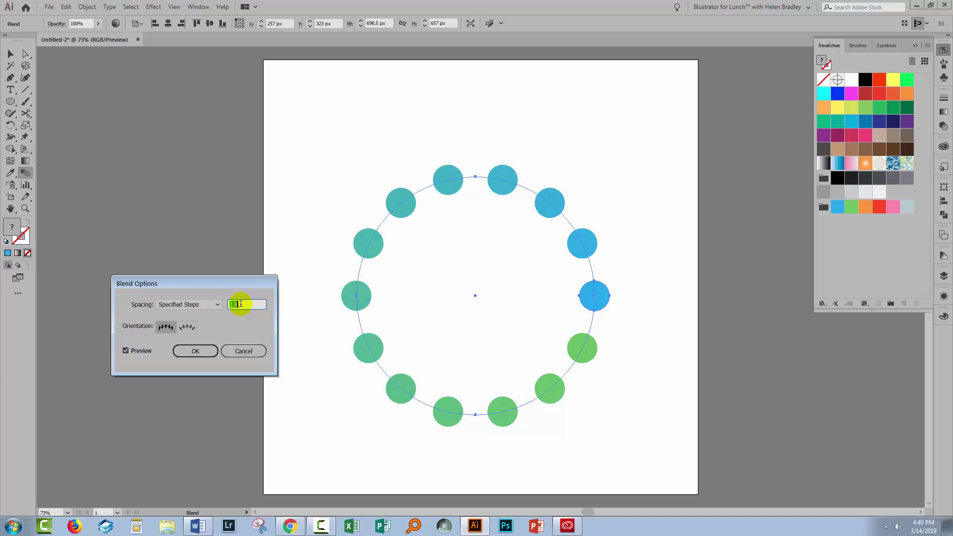
key("Up")
key("Up")
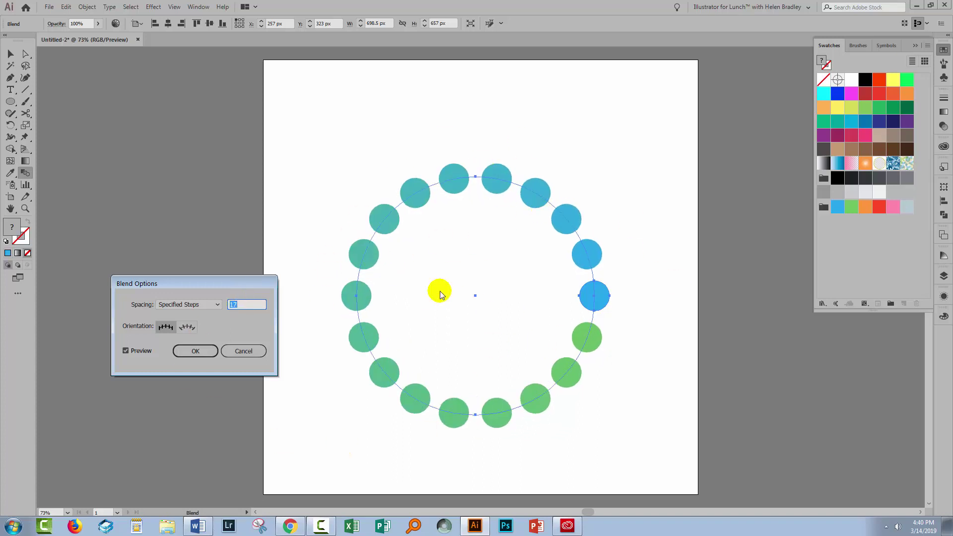
left_click(193, 355)
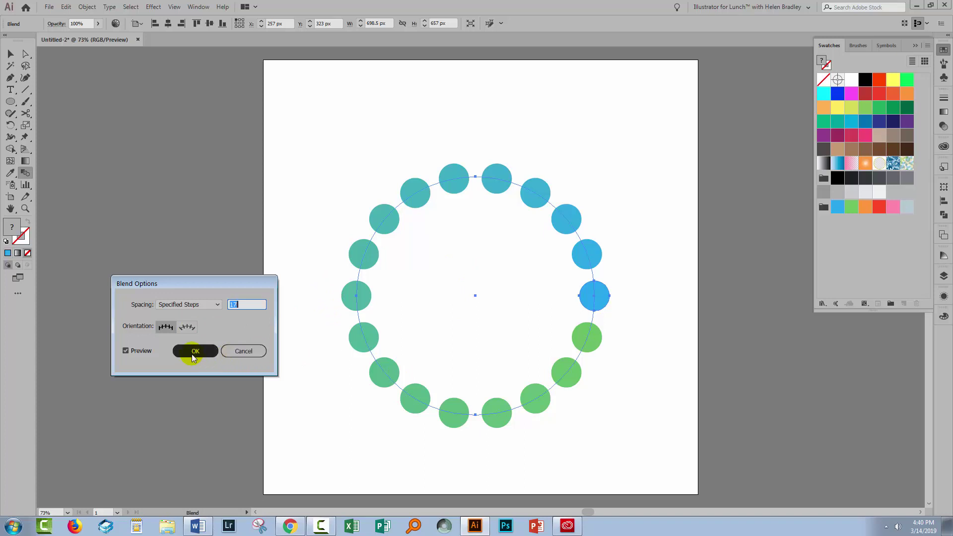
Float the Layers panel and set its row size to Other 50 px.
key("v")
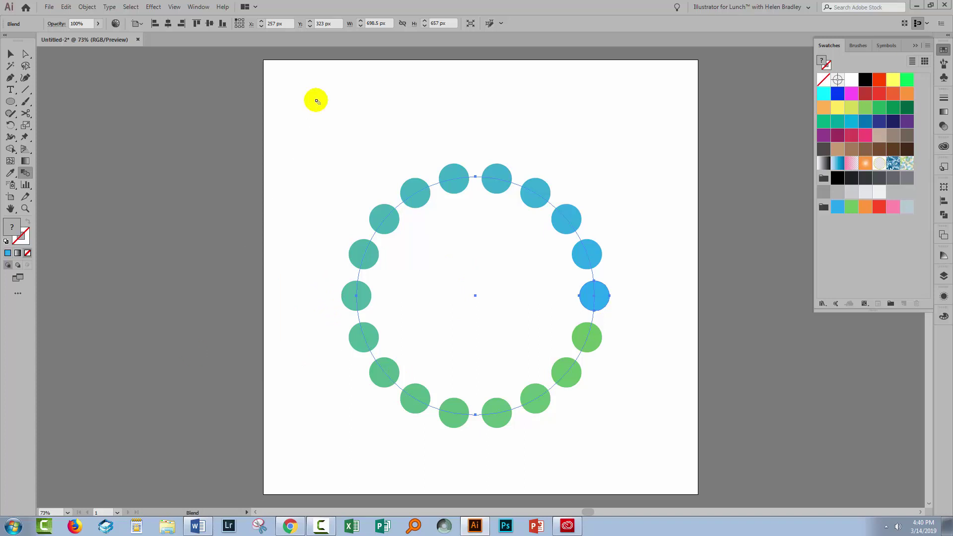
left_click(360, 169)
left_click_drag(359, 166, 392, 205)
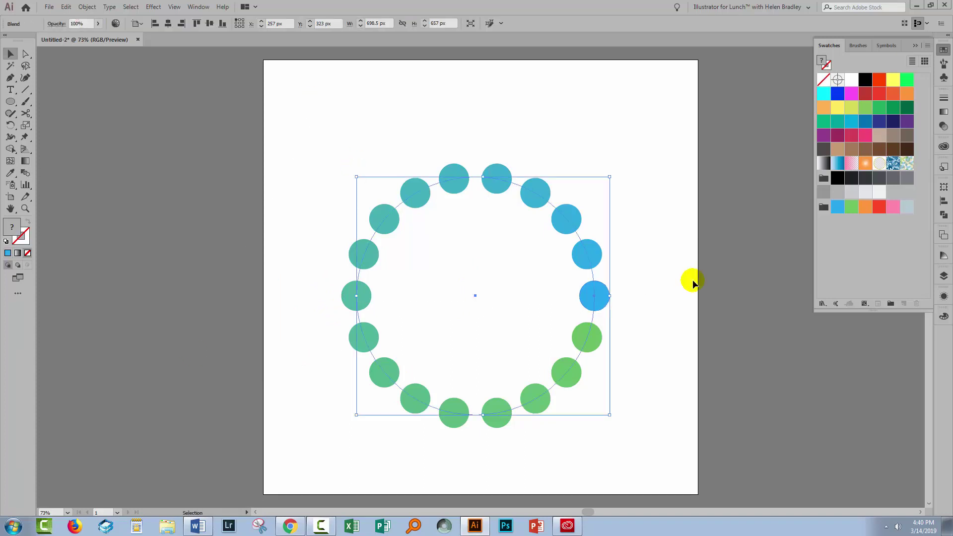
left_click(944, 277)
left_click_drag(830, 276, 703, 192)
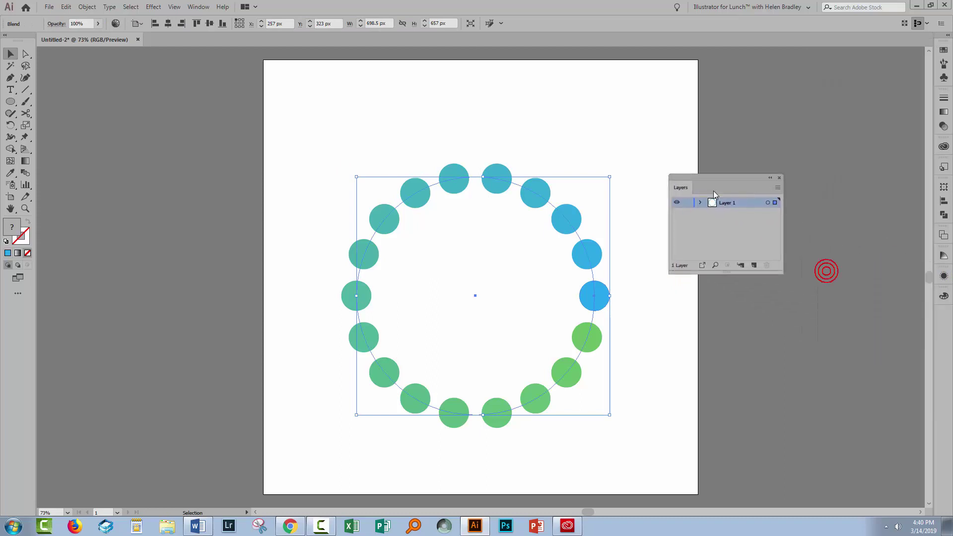
left_click(777, 187)
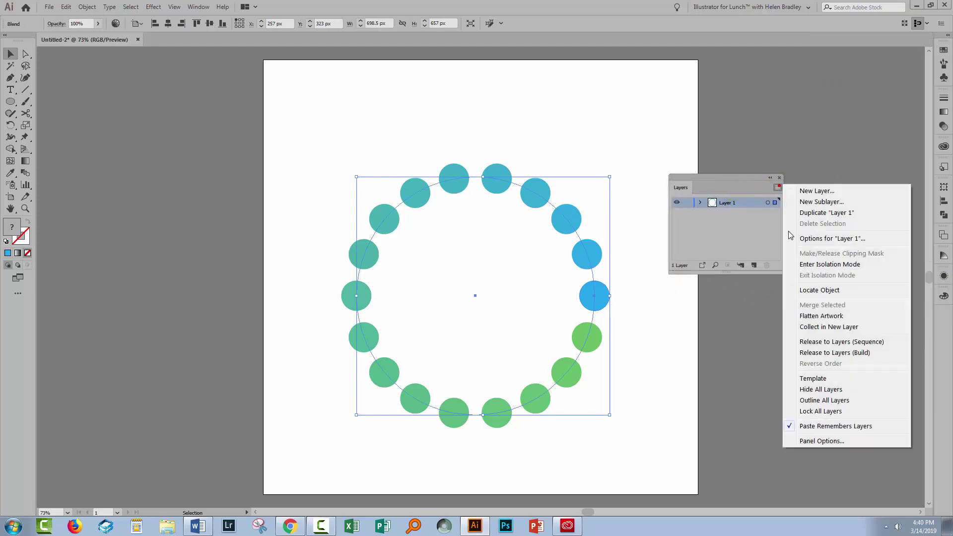
left_click(819, 441)
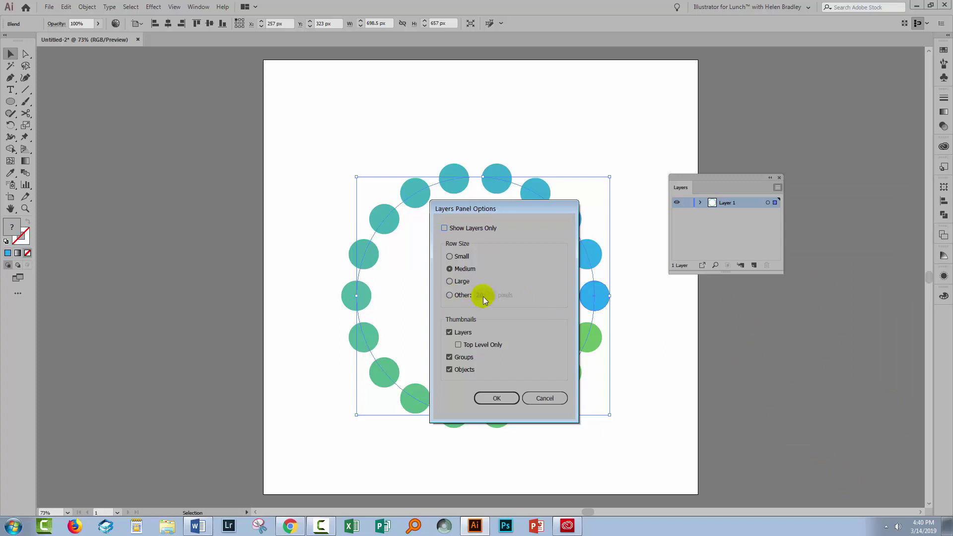
left_click(448, 296)
type("50")
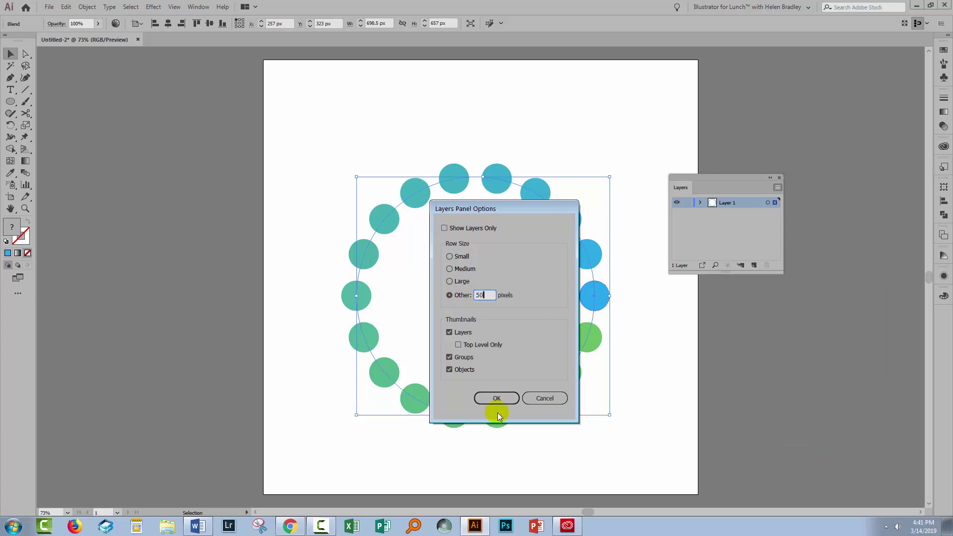
left_click(496, 399)
Expand Layer 1 and the Blend, then target the blue source ellipse.
left_click(700, 209)
left_click_drag(781, 270, 849, 371)
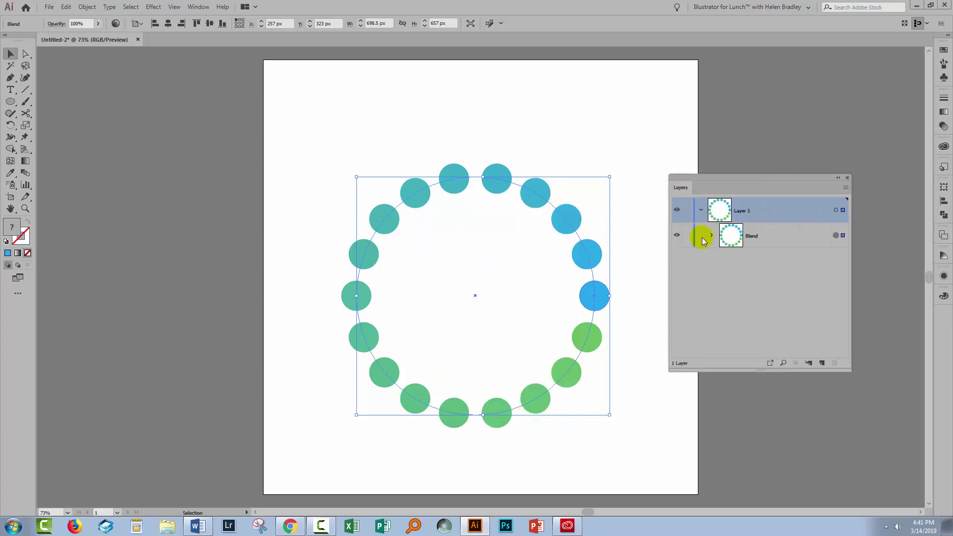
left_click(711, 236)
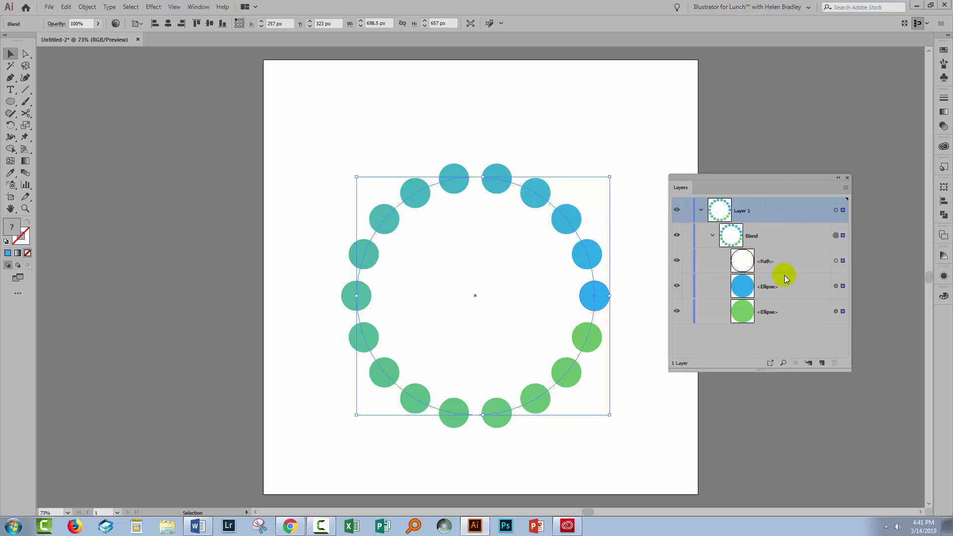
left_click(738, 254)
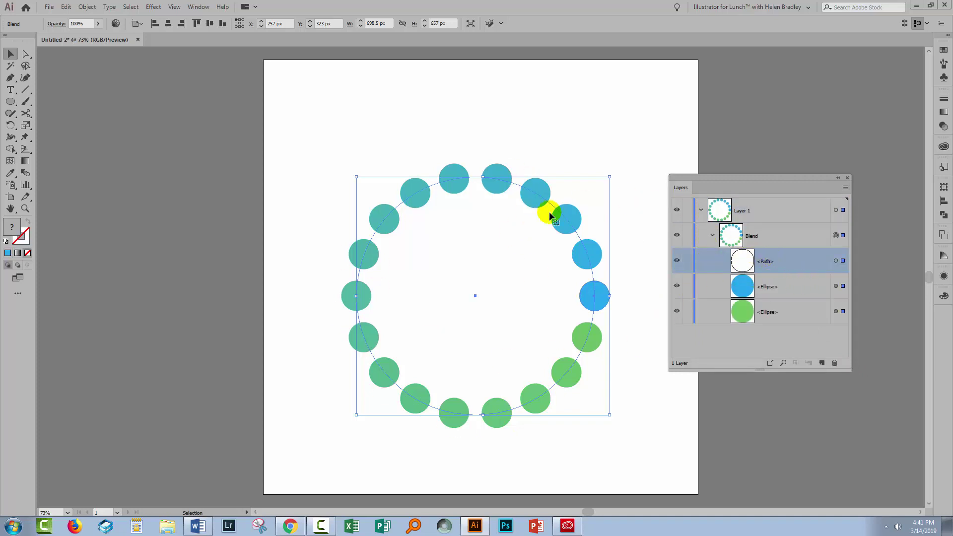
left_click(754, 290)
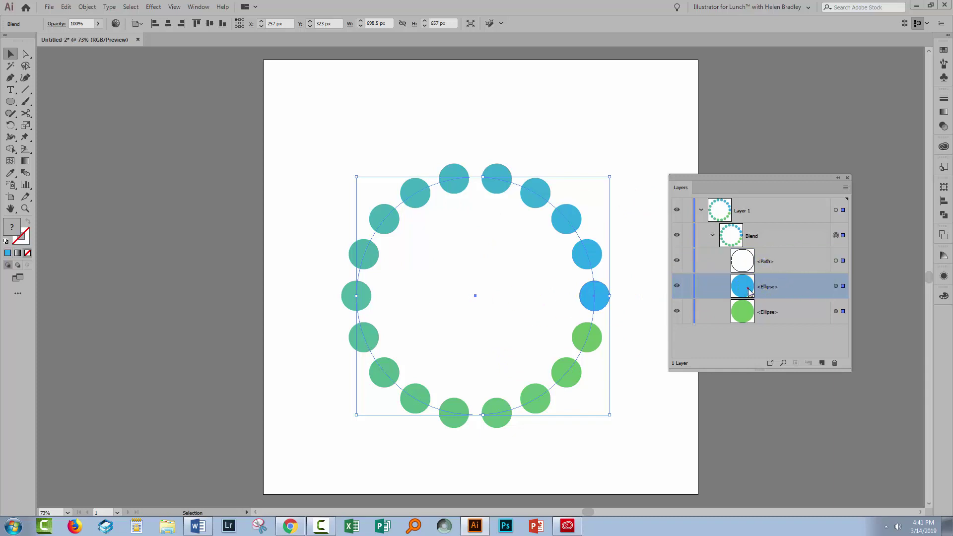
left_click(736, 307)
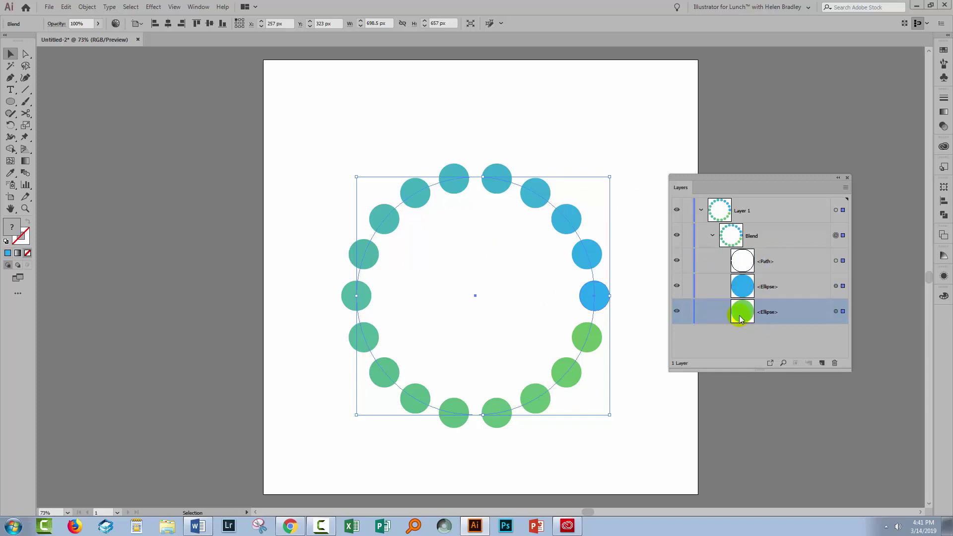
left_click(835, 287)
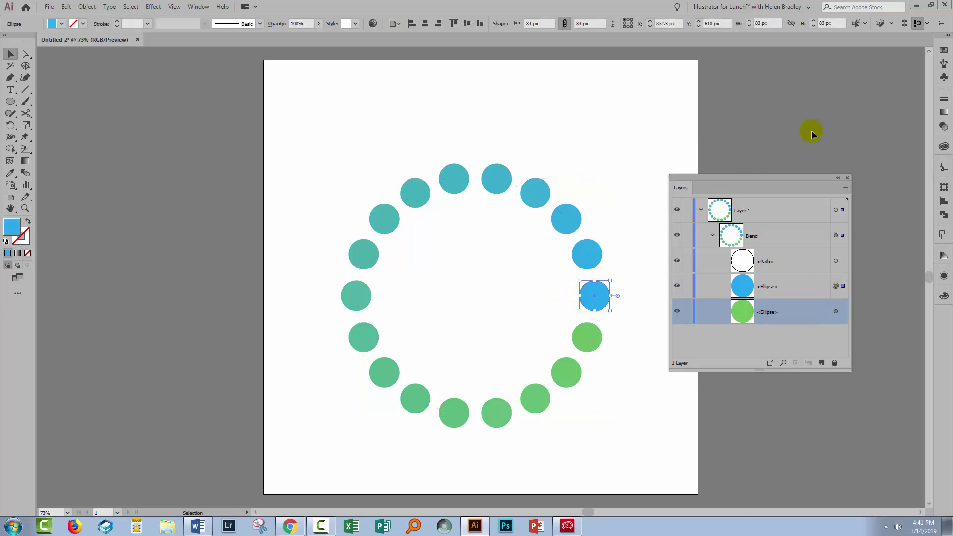
Fill the blend's blue end ellipse with pink from Swatches.
left_click(941, 50)
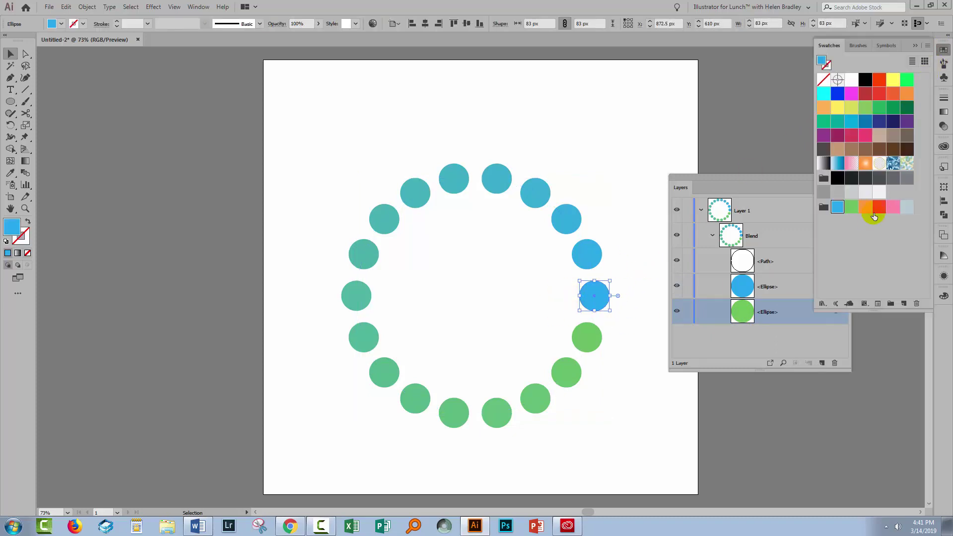
left_click(890, 208)
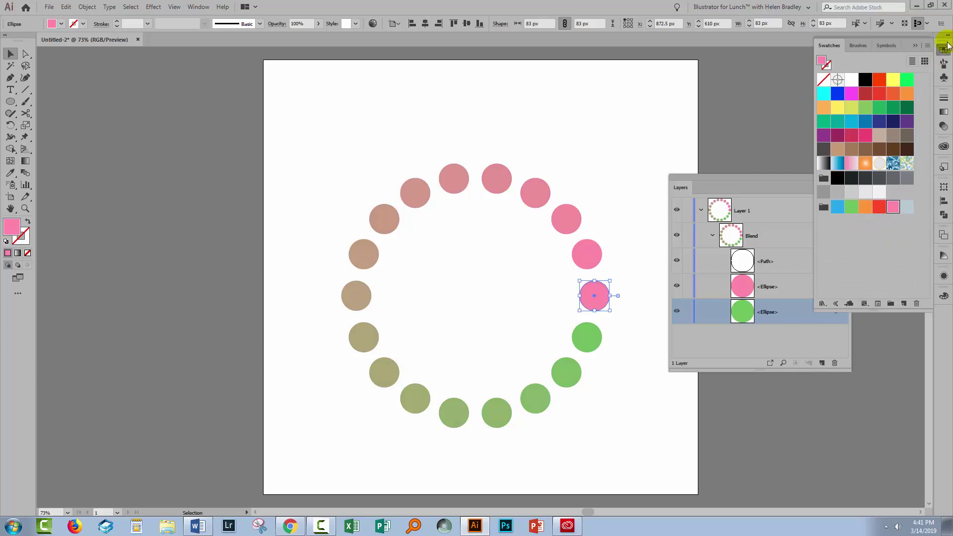
left_click(913, 46)
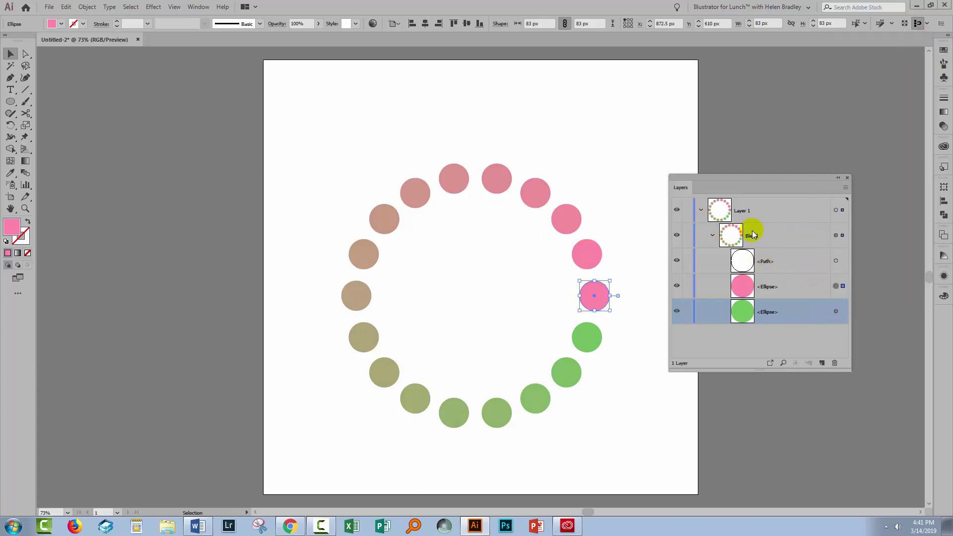
left_click(836, 262)
left_click(835, 286)
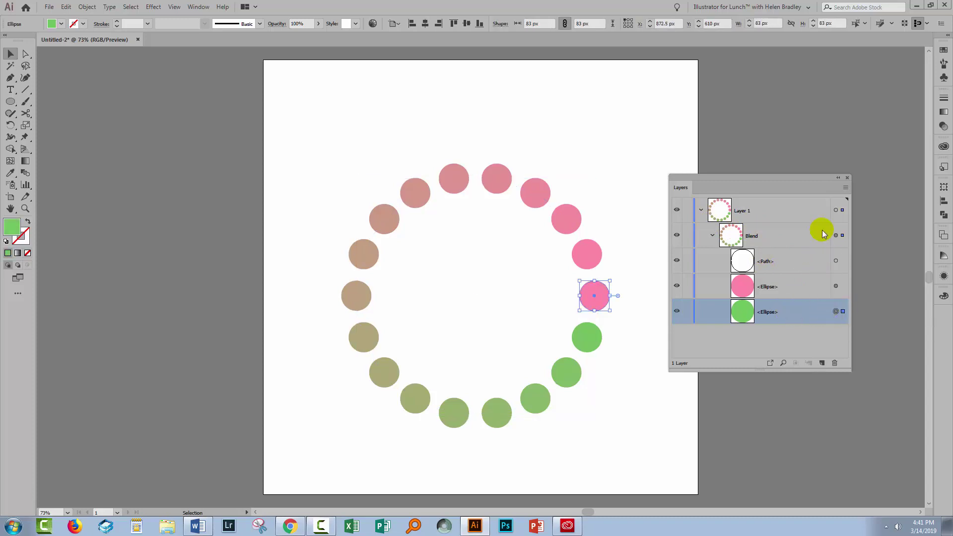
Close the Layers panel and move the ring down and right on the artboard.
left_click_drag(725, 184, 839, 185)
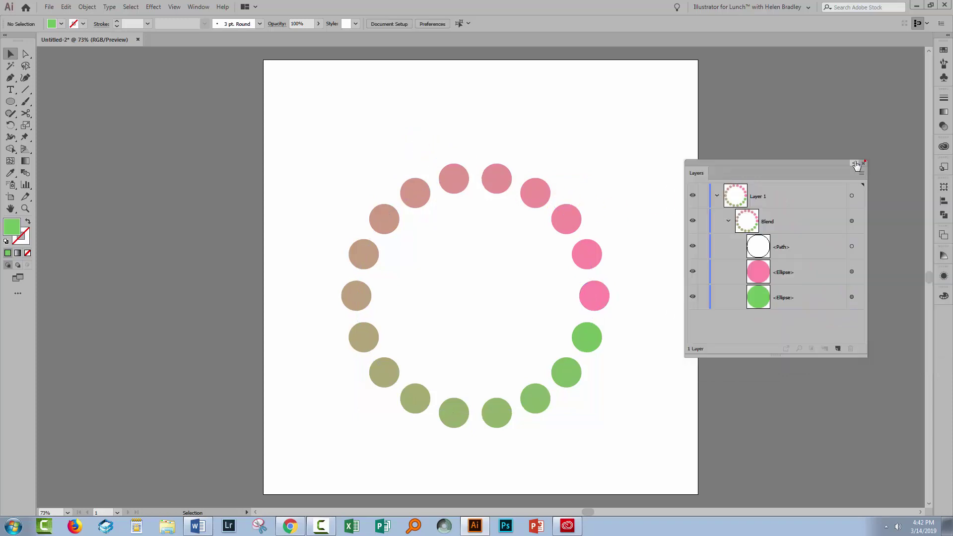
left_click(863, 163)
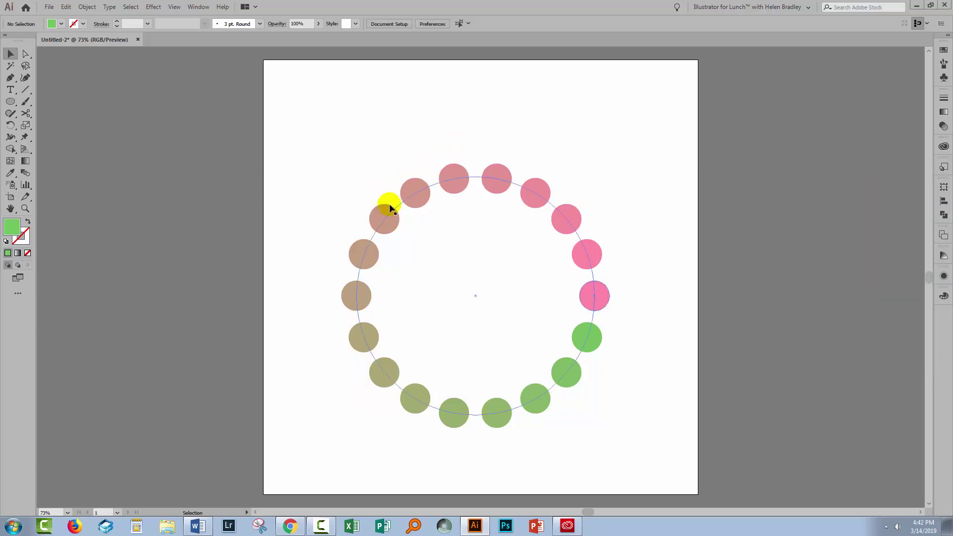
left_click_drag(388, 213, 514, 261)
Draw a green circle at the top left, copy it right in orange, and select both.
left_click(10, 102)
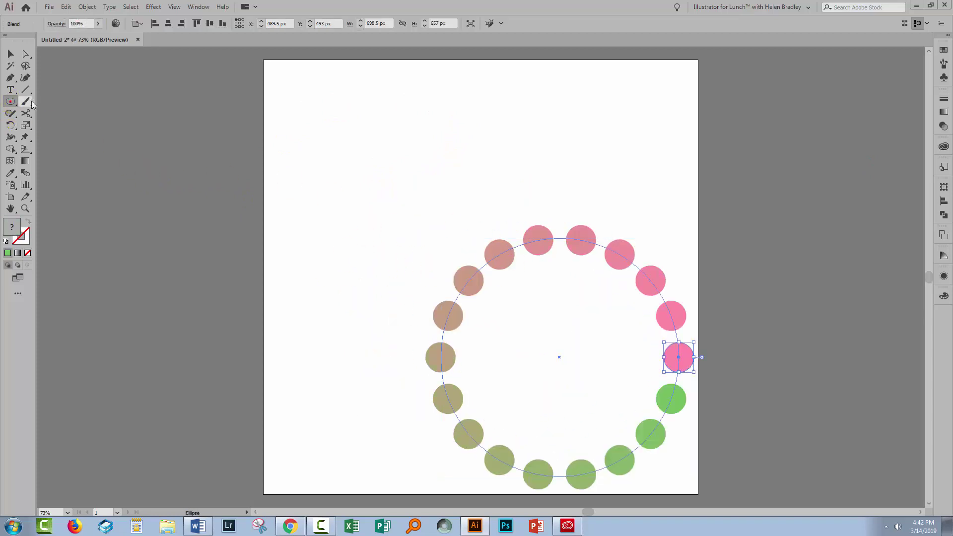
left_click_drag(270, 66, 305, 101)
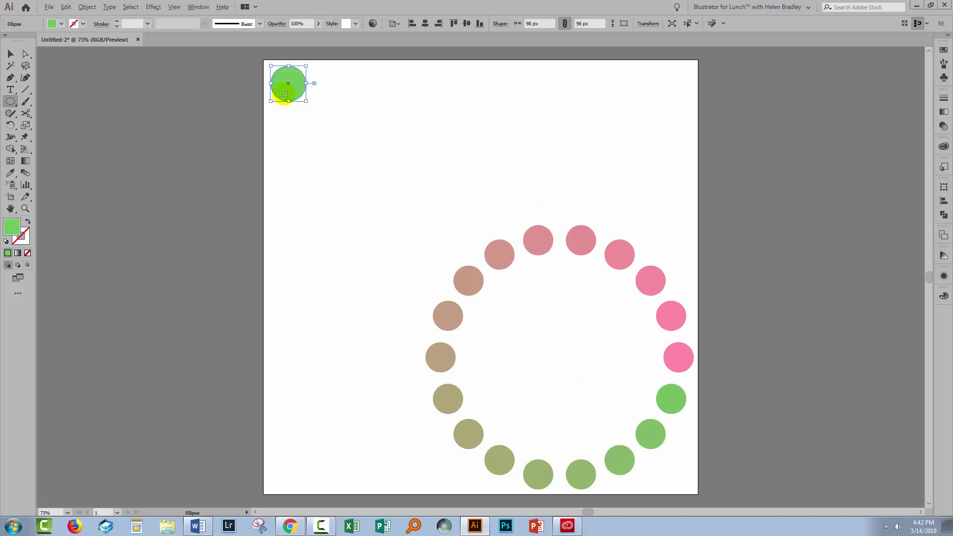
left_click(11, 54)
left_click_drag(293, 88, 677, 88)
left_click(943, 49)
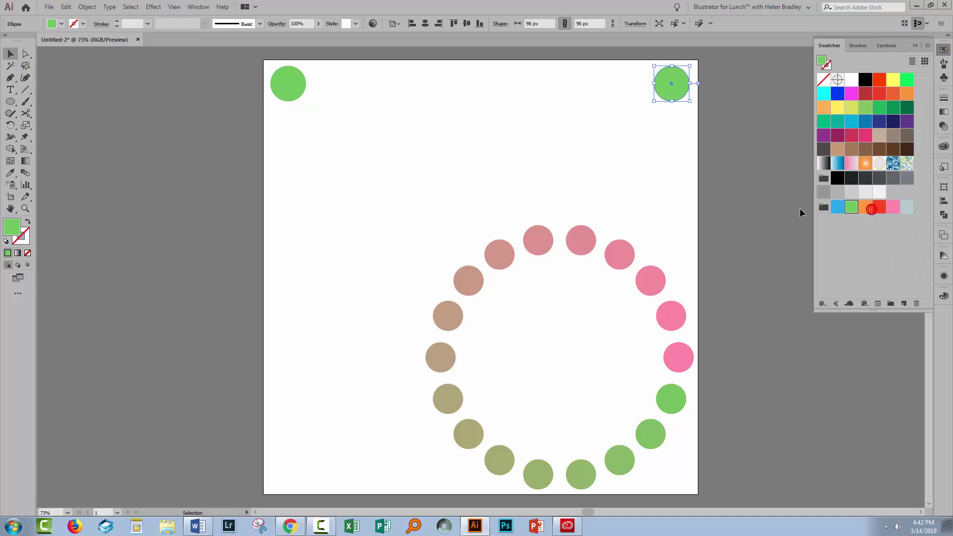
left_click(863, 207)
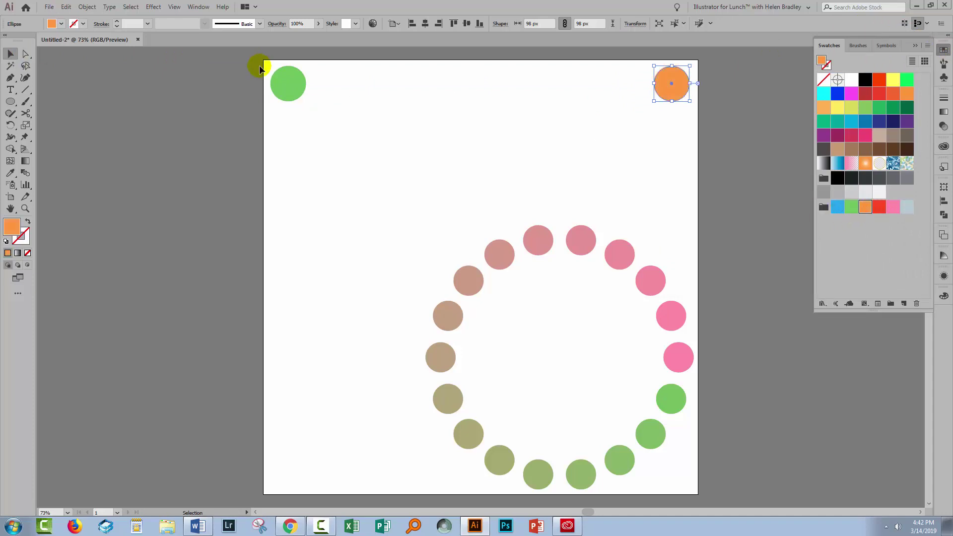
left_click(682, 113)
left_click(914, 45)
left_click_drag(266, 63, 628, 111)
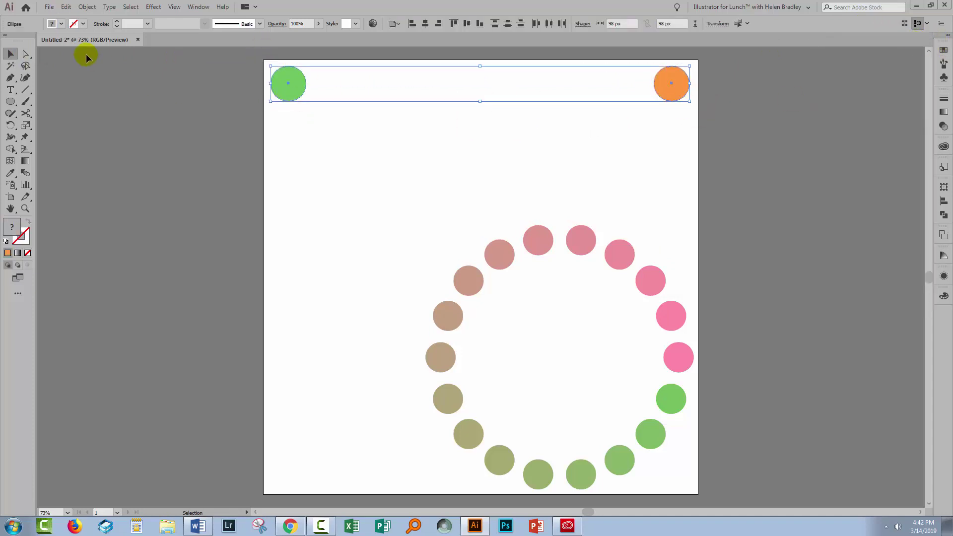
Blend the green and orange circles with Specified Steps set to 9.
left_click(86, 6)
mouse_move(128, 272)
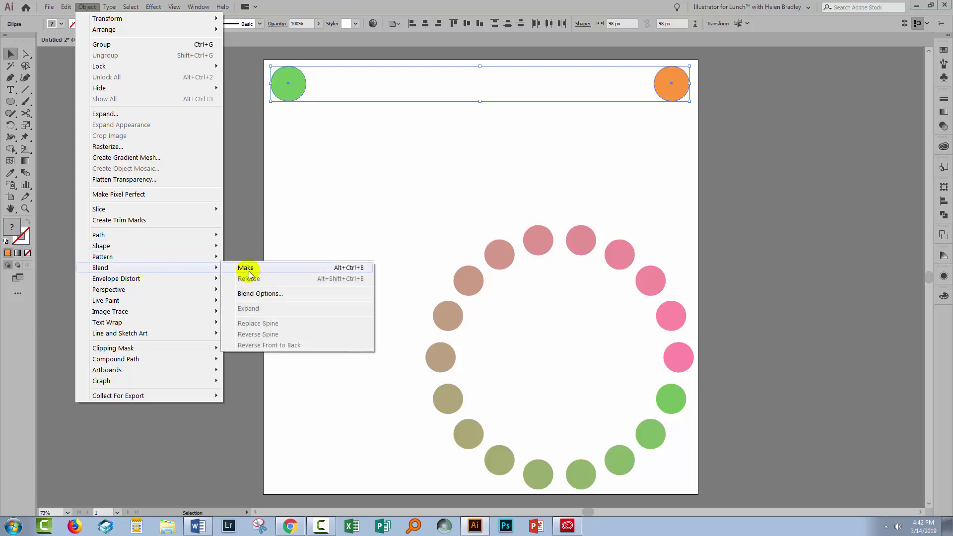
left_click(247, 267)
double_click(26, 172)
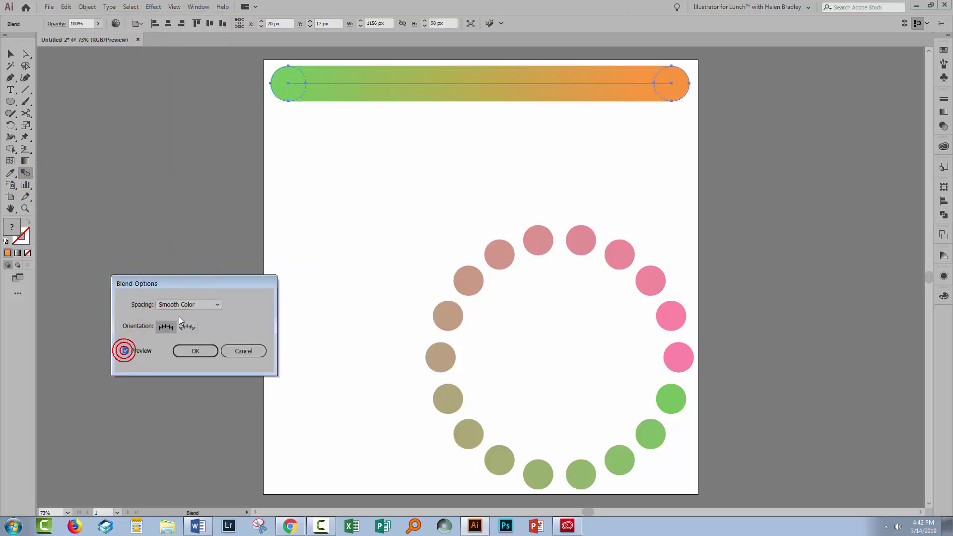
left_click(183, 305)
left_click(185, 326)
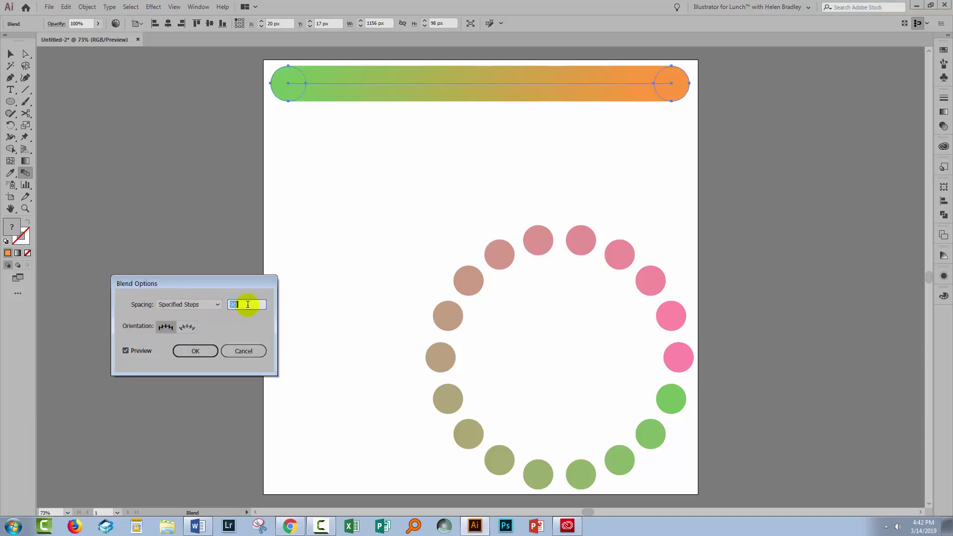
type("1")
key("Up")
key("Up")
key("Up")
key("Up")
key("Up")
key("Up")
key("Up")
key("Up")
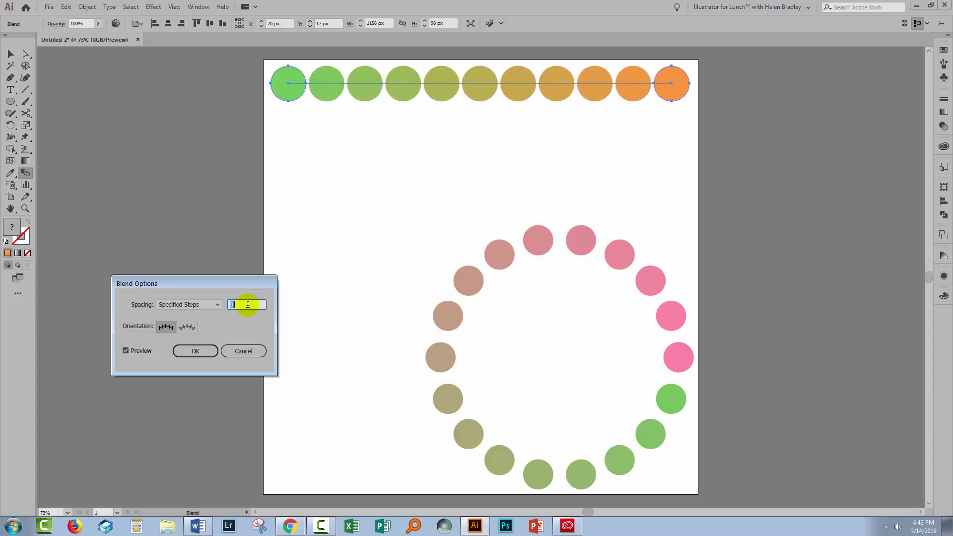
left_click(181, 351)
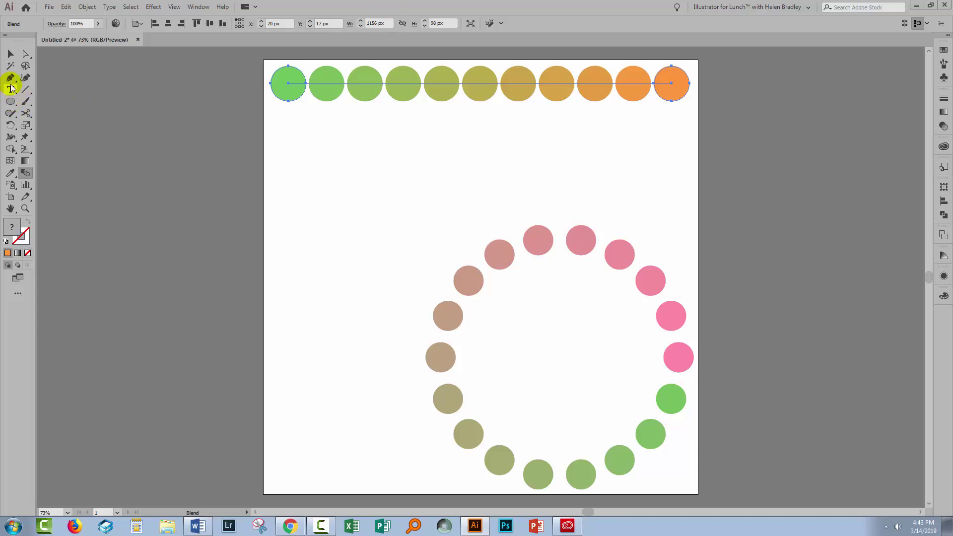
Draw a wavy freehand curve across the artboard with the Pencil tool.
left_click(9, 114)
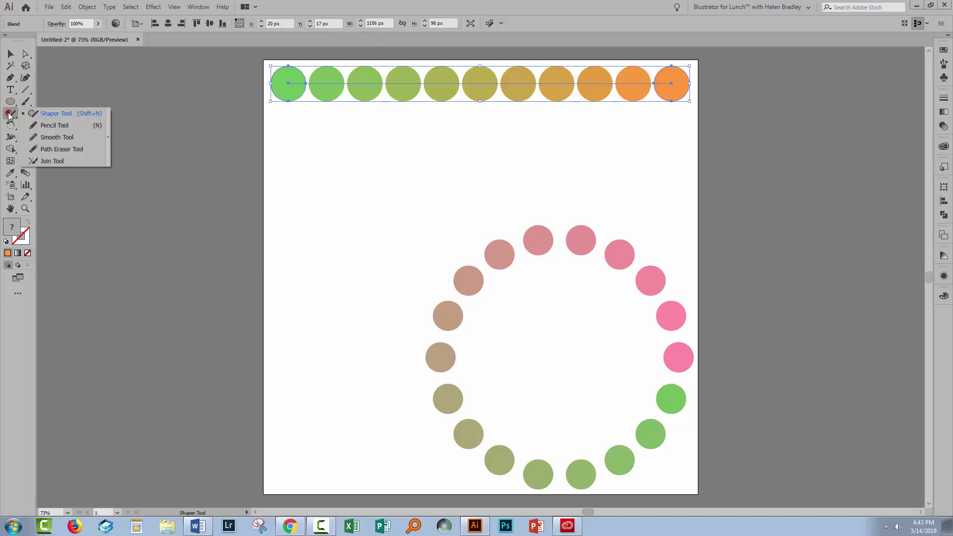
left_click(44, 125)
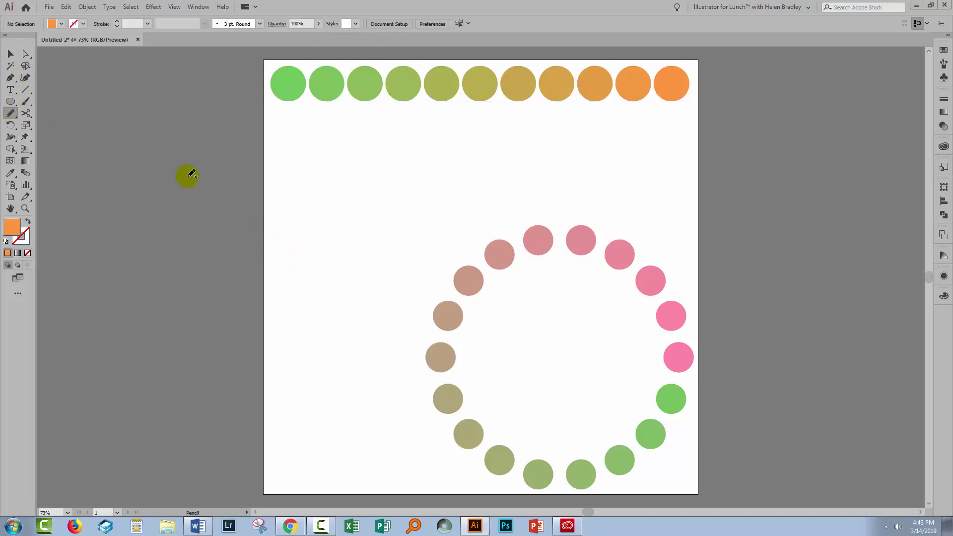
mouse_move(292, 302)
left_mouse_down()
mouse_move(293, 279)
mouse_move(355, 170)
mouse_move(496, 172)
mouse_move(644, 145)
left_mouse_up()
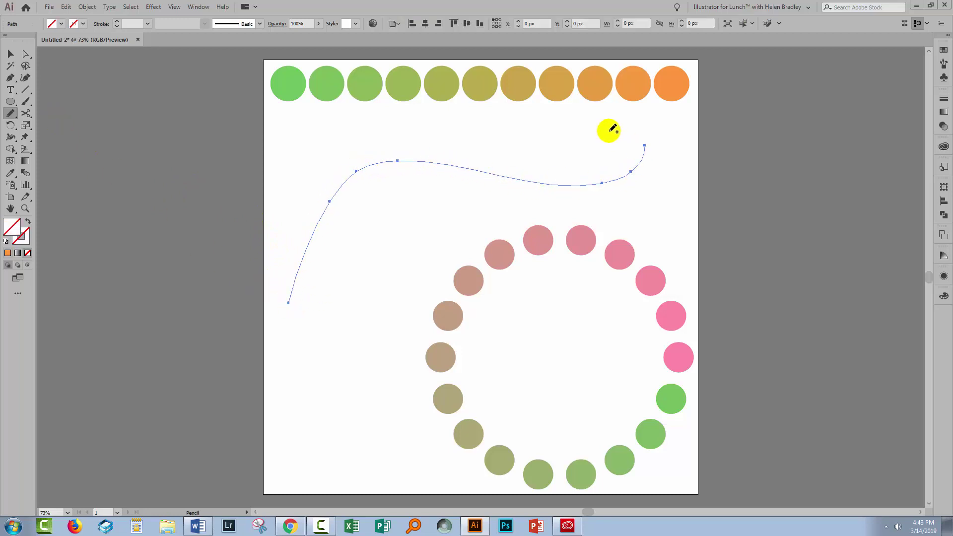
Select the curve with the green-to-orange circle row and make it the blend's new spine.
left_click(10, 54)
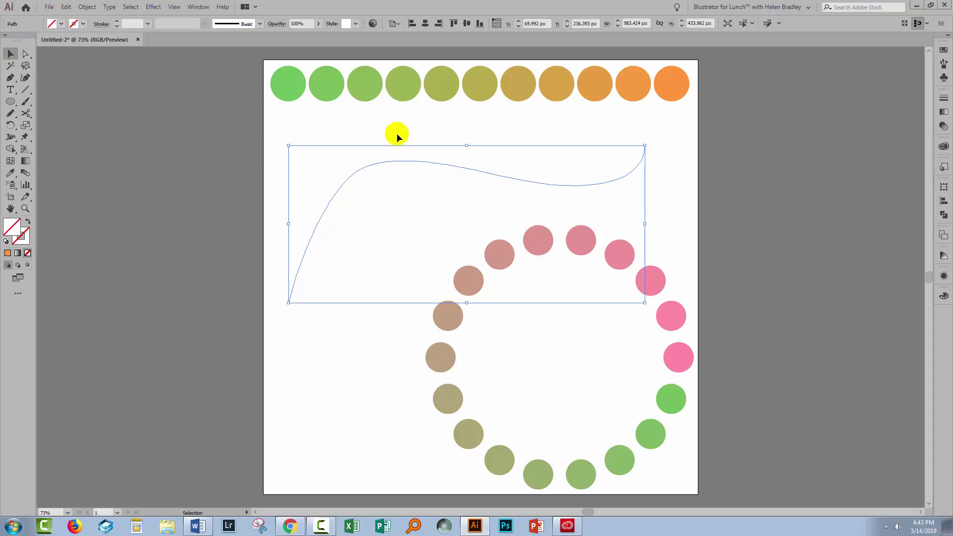
left_click_drag(318, 85, 329, 182)
left_click(83, 7)
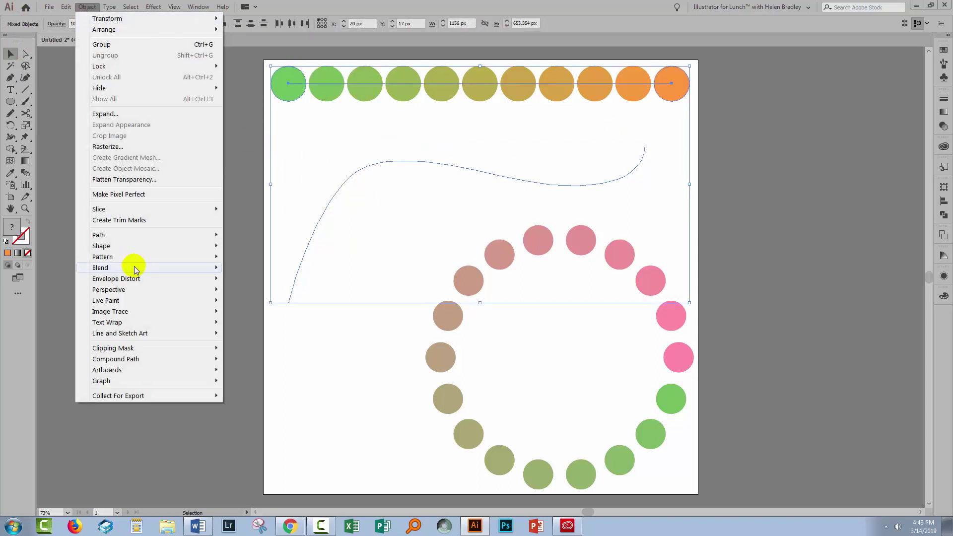
mouse_move(148, 268)
left_click(253, 323)
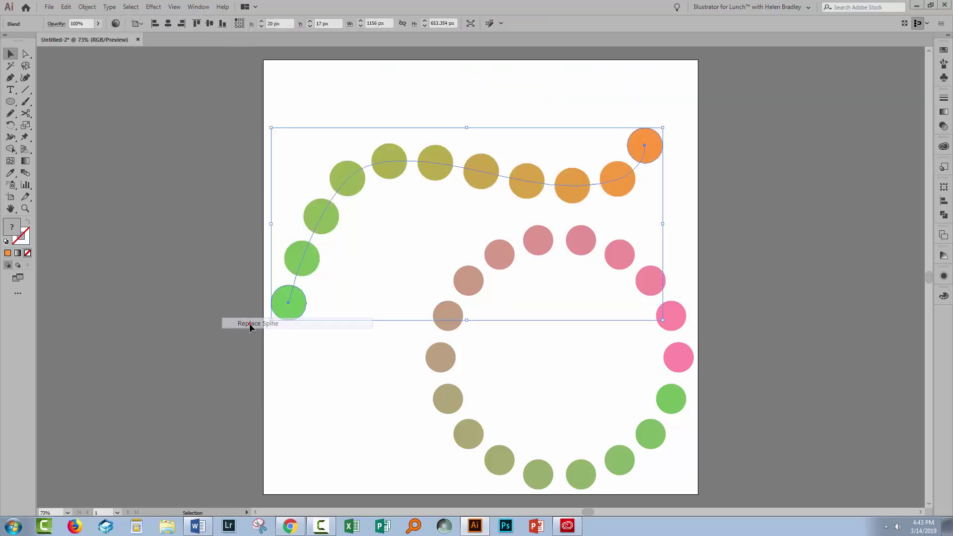
left_click(334, 235)
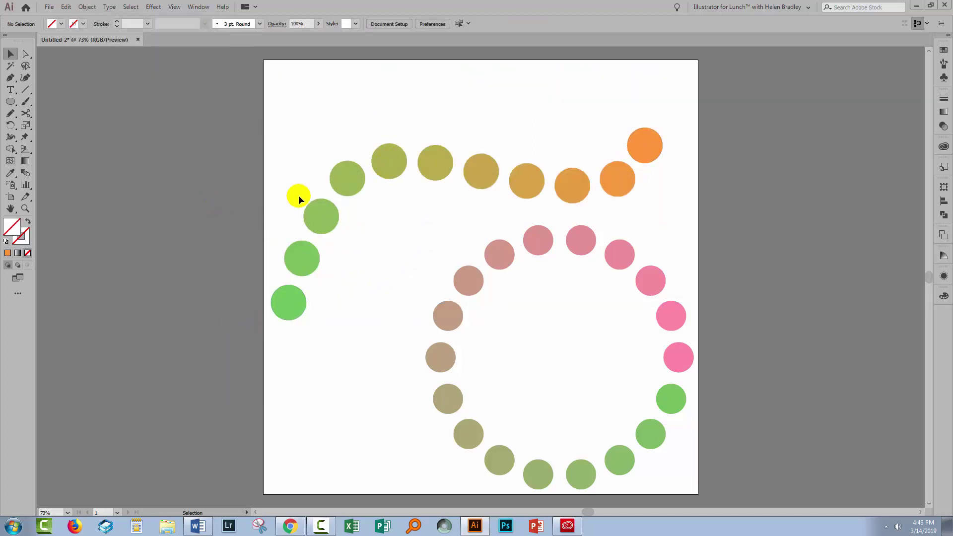
Reselect the wavy circle blend and bring up the Object > Blend submenu.
left_click(661, 150)
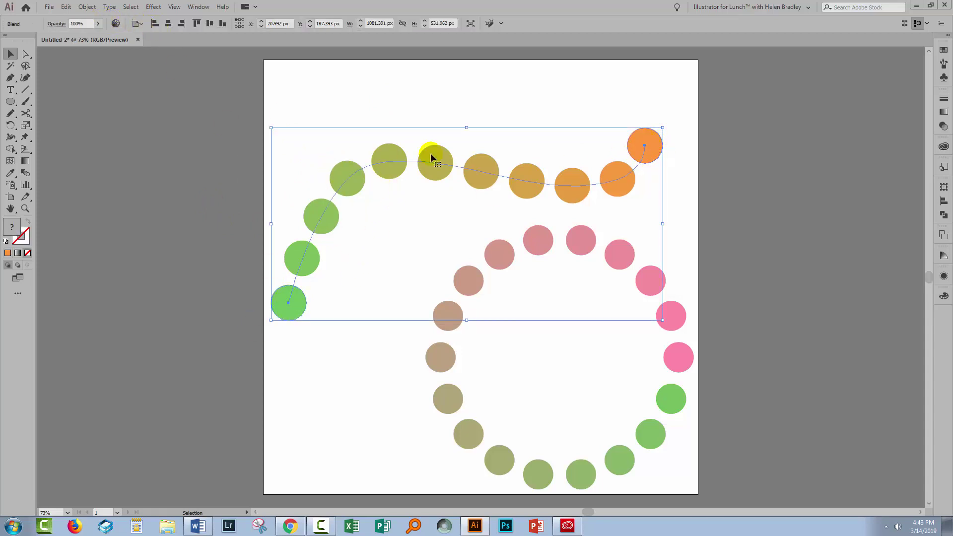
left_click(87, 8)
mouse_move(166, 267)
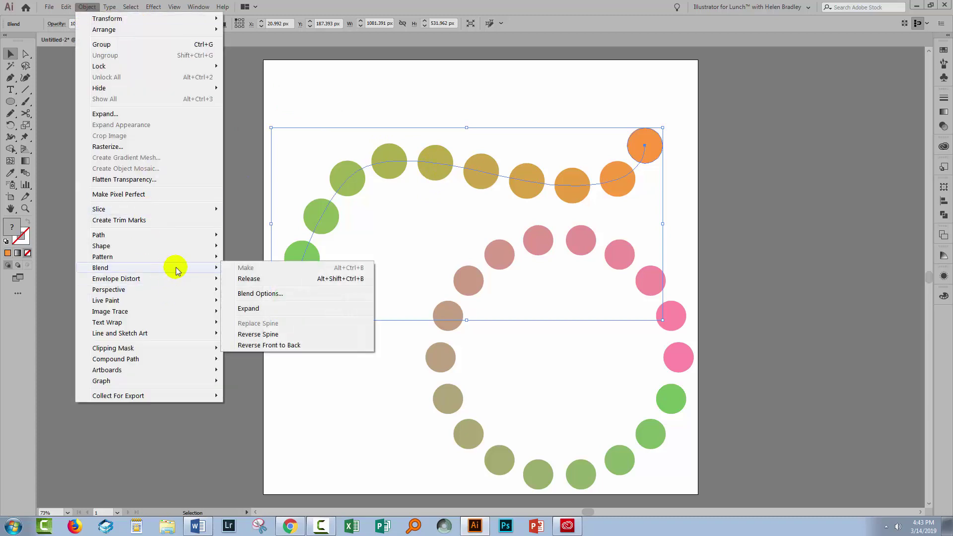